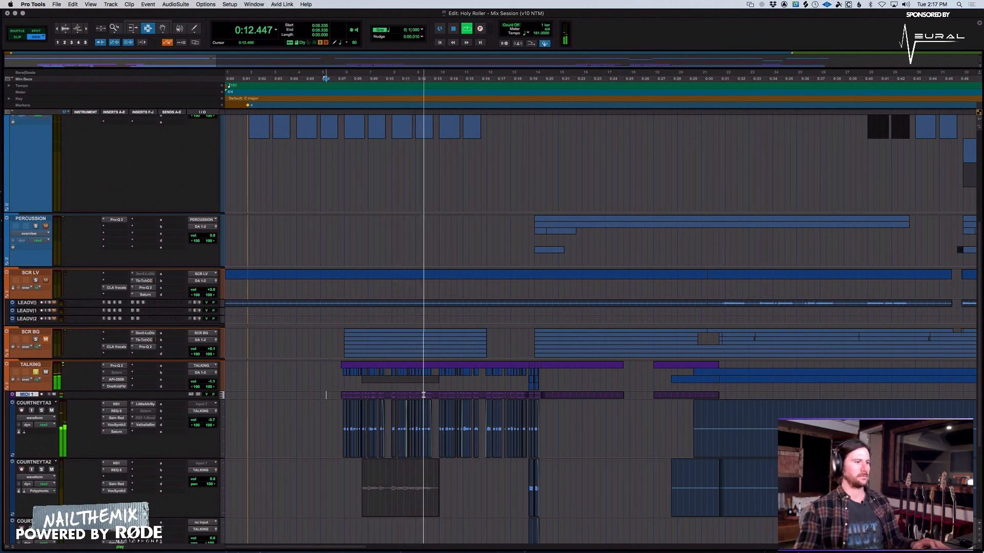
Step: Stop playback, select the opening talking clips on the COURTNEYTA3 track and bypass that track's inserts
{"action": "scroll", "coordinate": [533, 453], "scroll_direction": "down", "scroll_amount": 5}
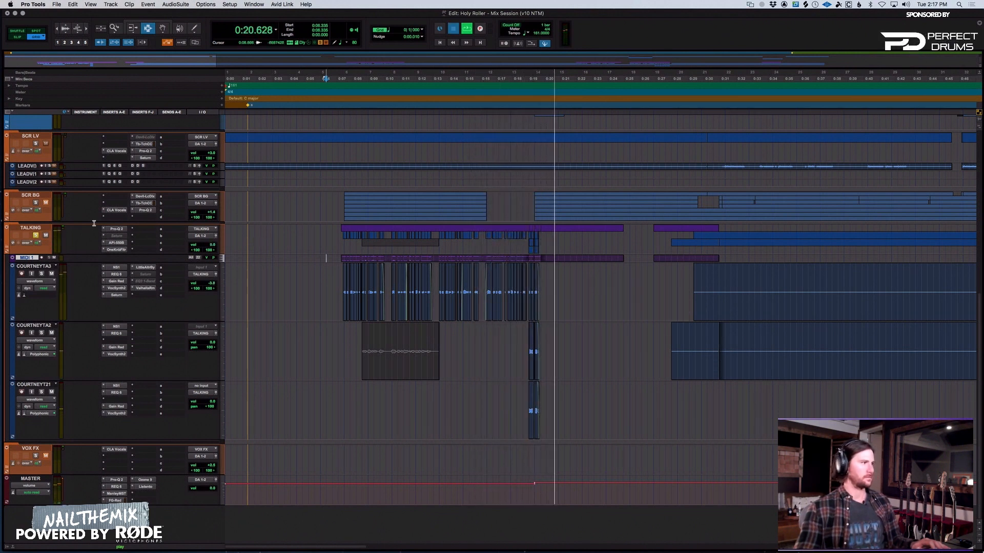
{"action": "key", "text": "space"}
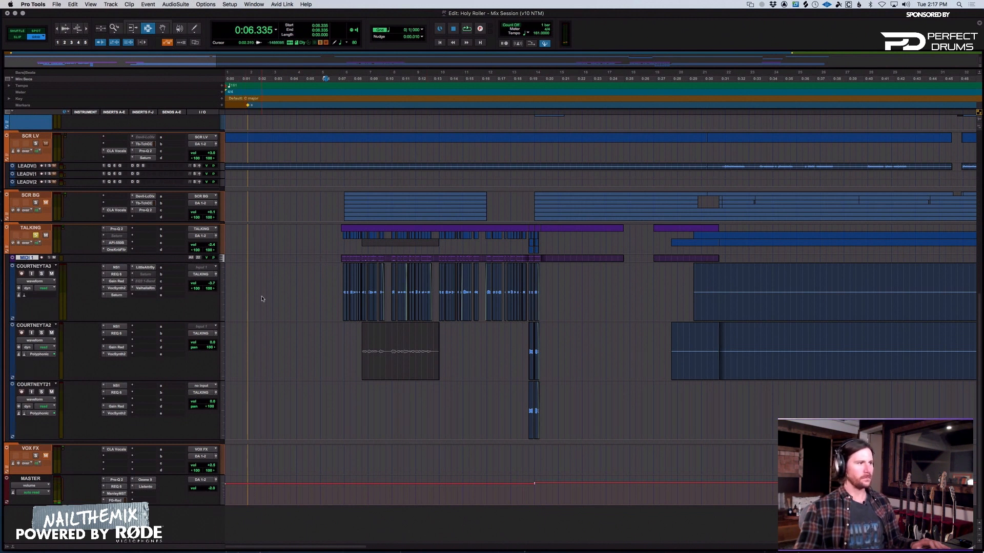
{"action": "left_click_drag", "start_coordinate": [340, 281], "coordinate": [608, 300]}
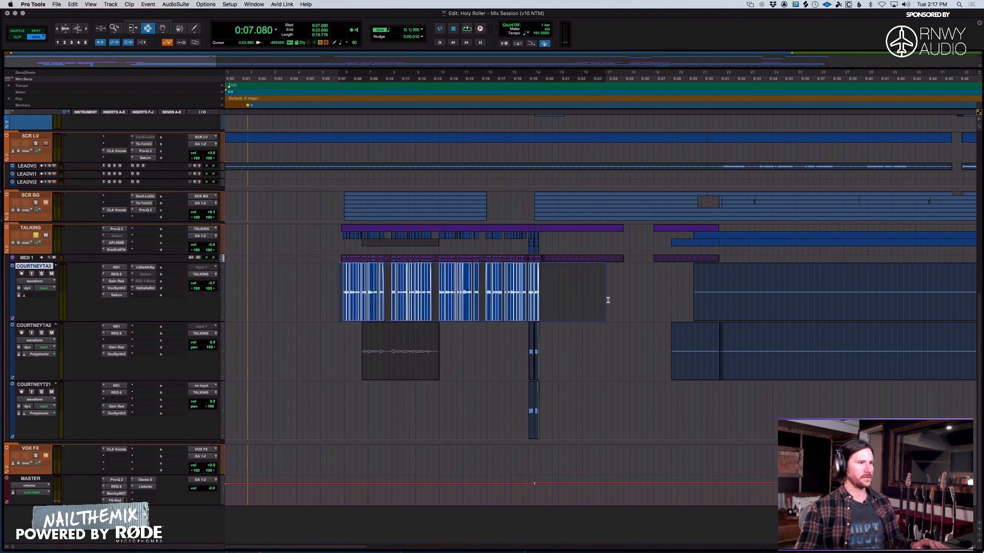
{"action": "left_click", "coordinate": [114, 267], "text": "super"}
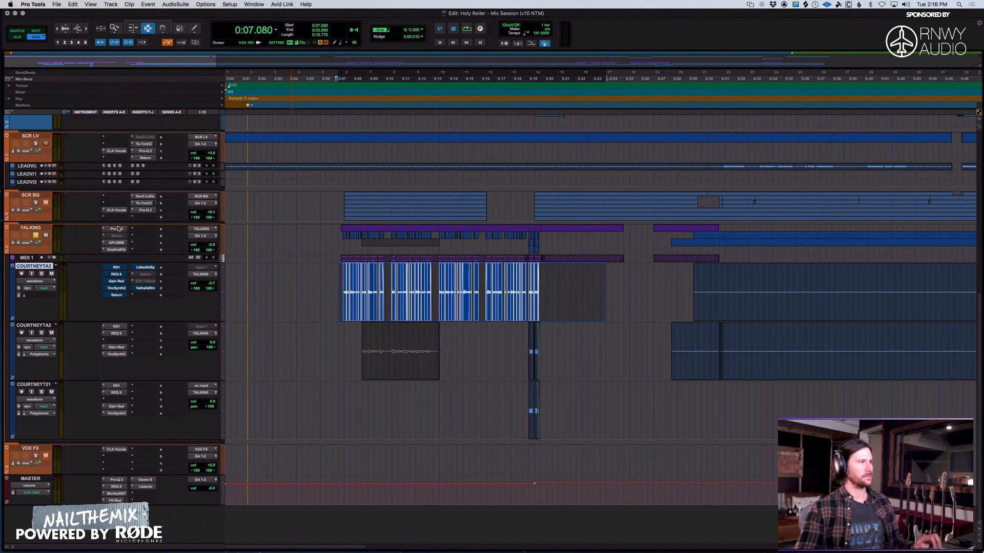
Step: Play the talking vocal with the TALKING bus inserts bypassed too, and mute the COURTNEYTA2 and COURTNEYT21 tracks
{"action": "key", "text": "space"}
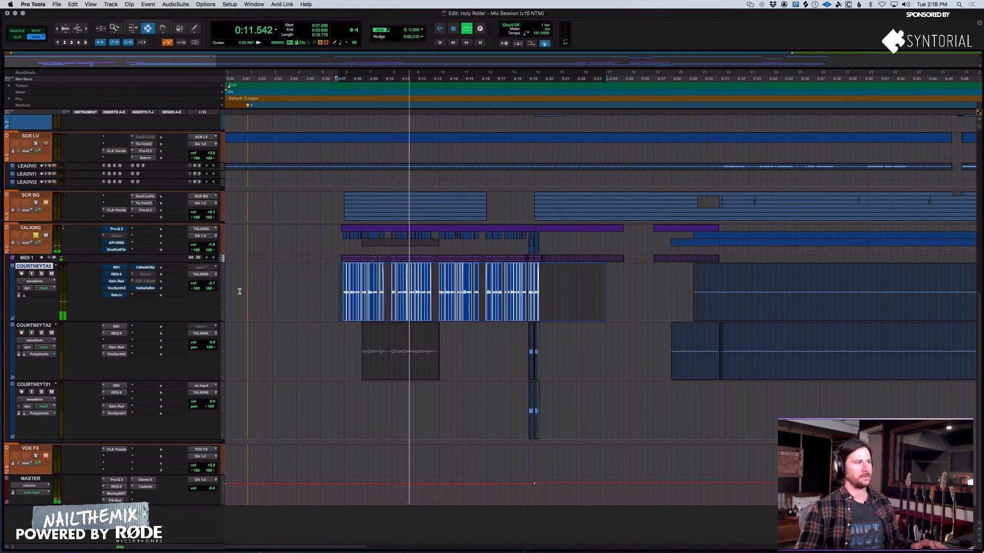
{"action": "left_click_drag", "start_coordinate": [206, 283], "coordinate": [209, 279]}
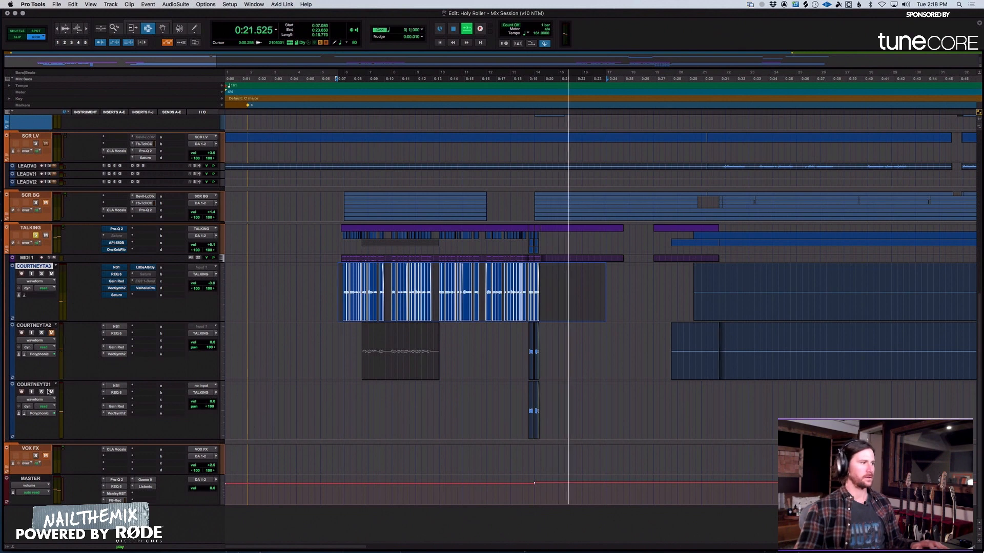
{"action": "key", "text": "space"}
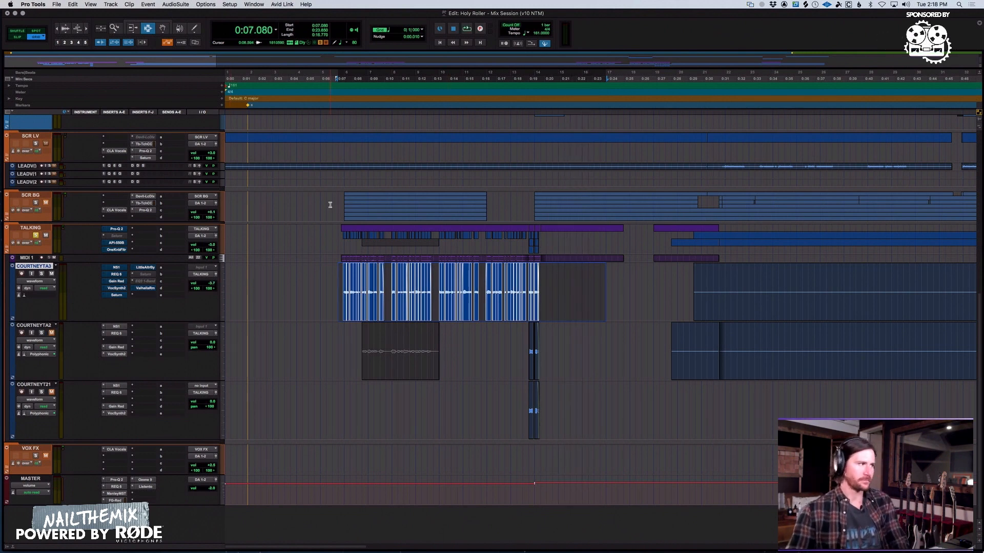
Step: Enlarge the COURTNEYTA3 track and open its VocalSynth 2 plug-in, closing the preset browser and moving the plug-in window clear of the opening clips
{"action": "left_click_drag", "start_coordinate": [142, 369], "coordinate": [138, 382]}
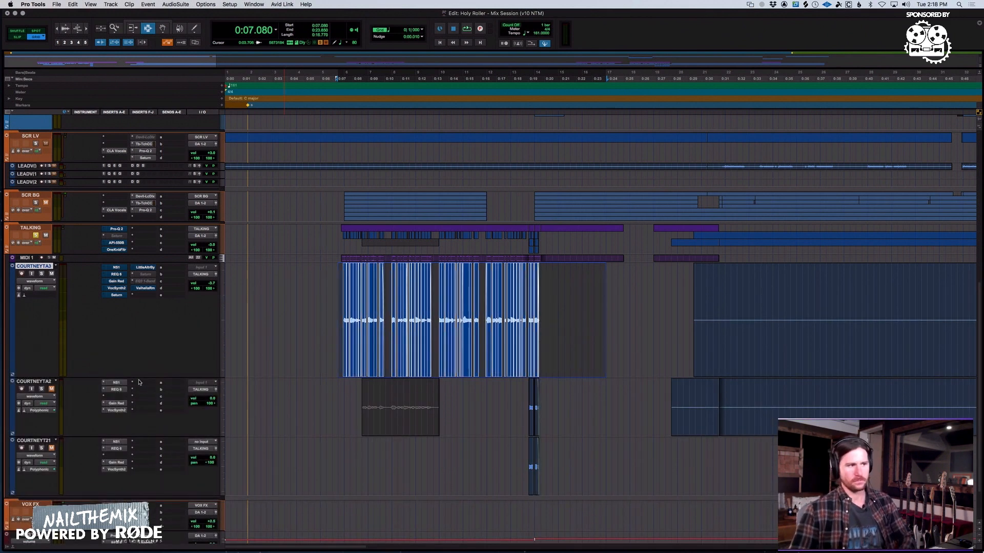
{"action": "left_click", "coordinate": [56, 267]}
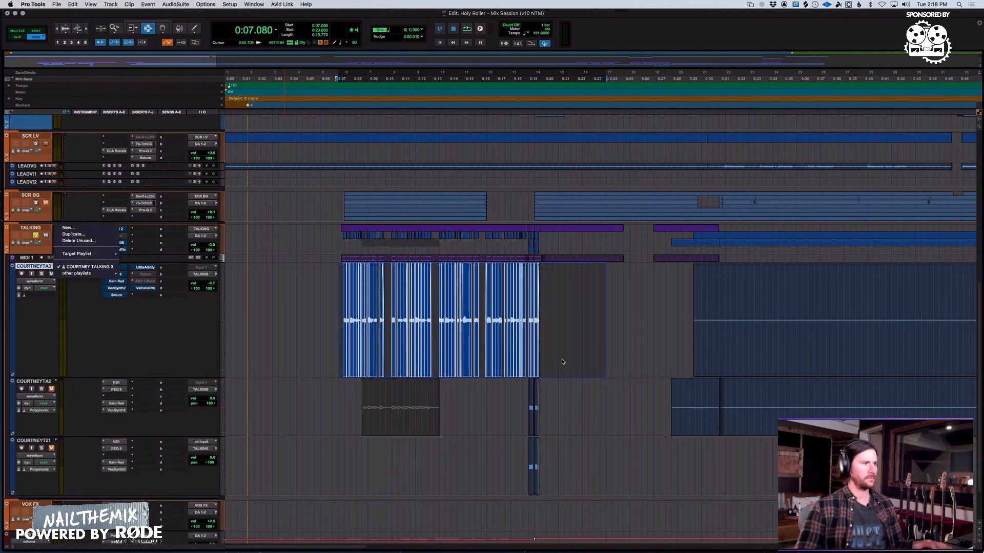
{"action": "left_click", "coordinate": [347, 309]}
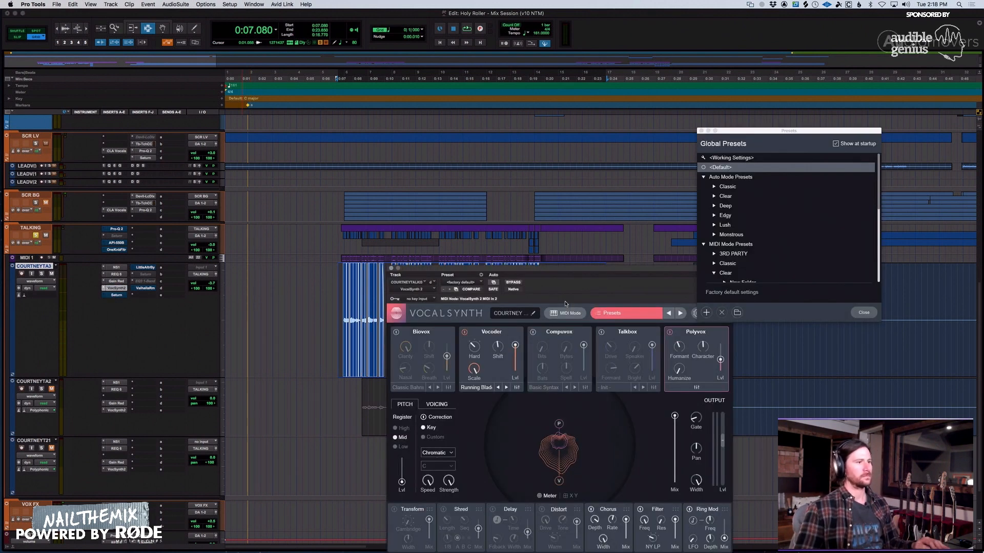
{"action": "left_click", "coordinate": [864, 314]}
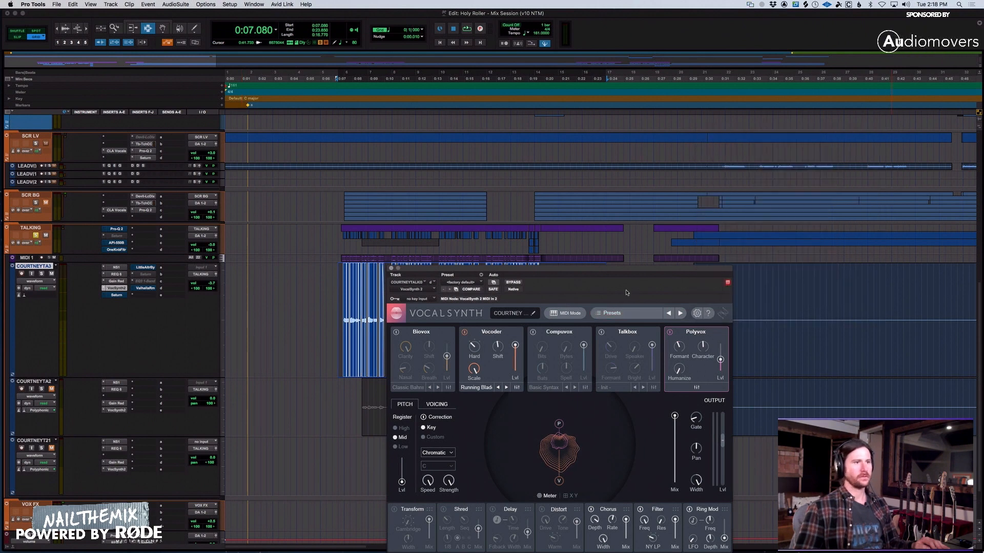
{"action": "left_click_drag", "start_coordinate": [543, 267], "coordinate": [684, 72]}
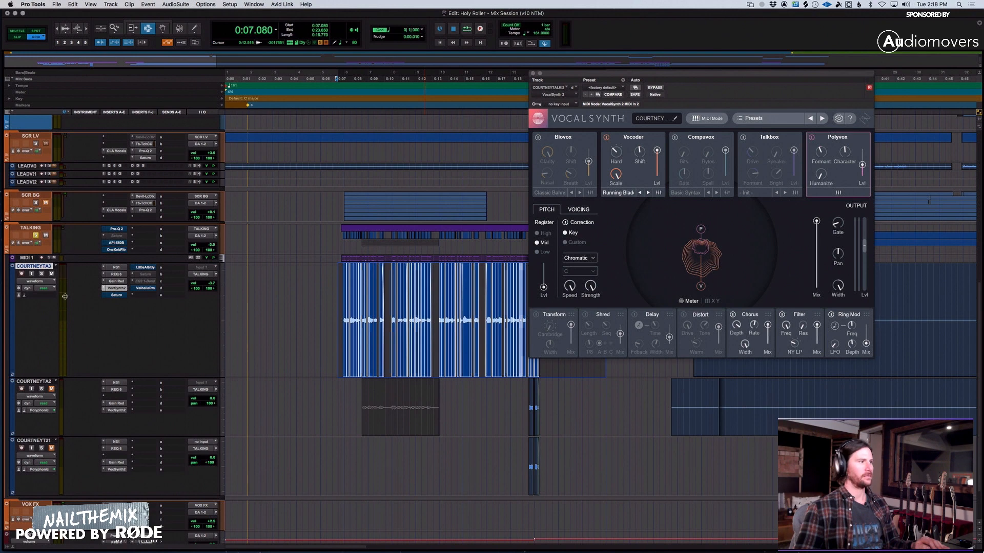
Step: Enlarge the MIDI 1 track and select its MIDI notes alongside the opening talking clips
{"action": "left_click_drag", "start_coordinate": [65, 296], "coordinate": [67, 327]}
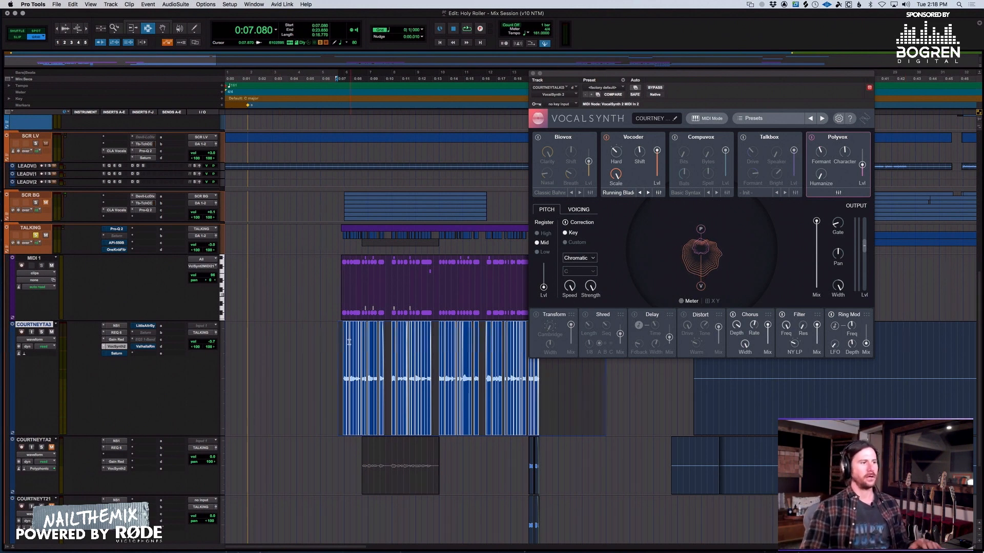
{"action": "left_click_drag", "start_coordinate": [349, 342], "coordinate": [582, 356]}
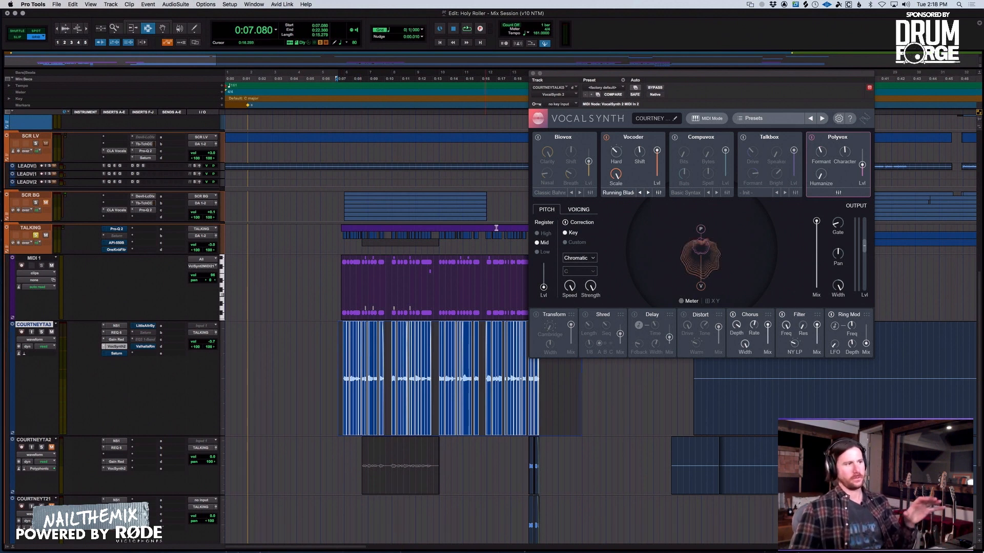
{"action": "left_click_drag", "start_coordinate": [344, 270], "coordinate": [533, 283]}
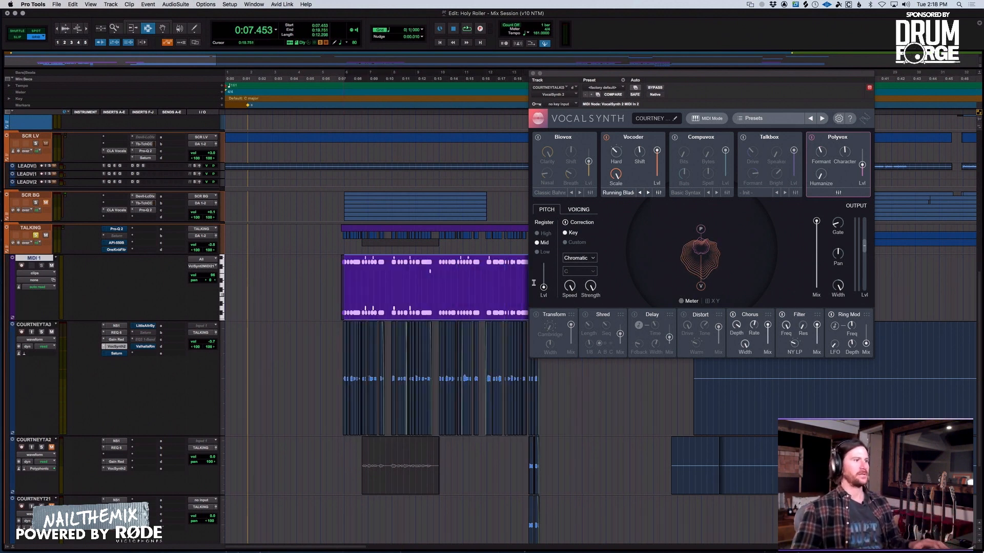
{"action": "left_click_drag", "start_coordinate": [340, 278], "coordinate": [572, 303]}
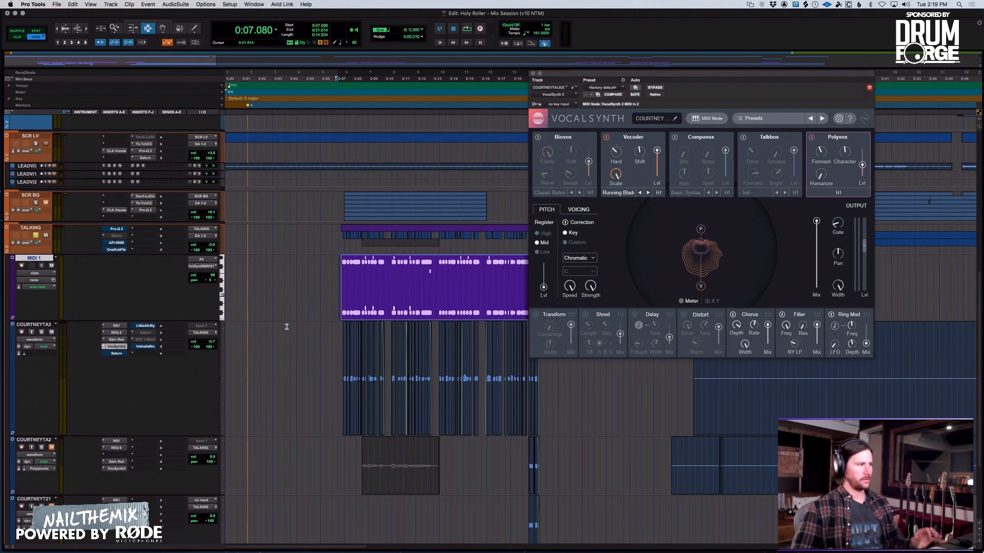
Step: Create one stereo instrument track and copy the MIDI 1 clip section onto it
{"action": "key", "text": "super+shift+n"}
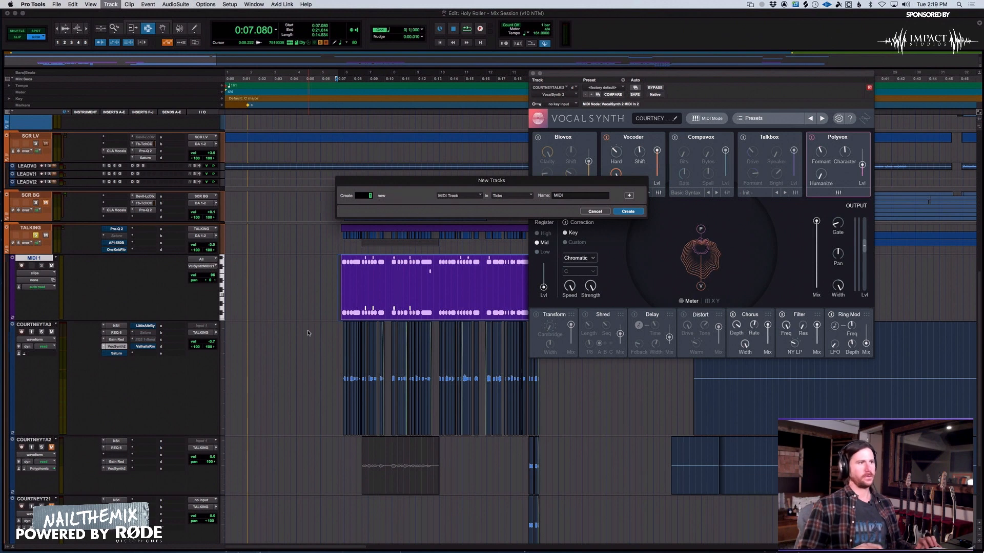
{"action": "key", "text": "super+Down"}
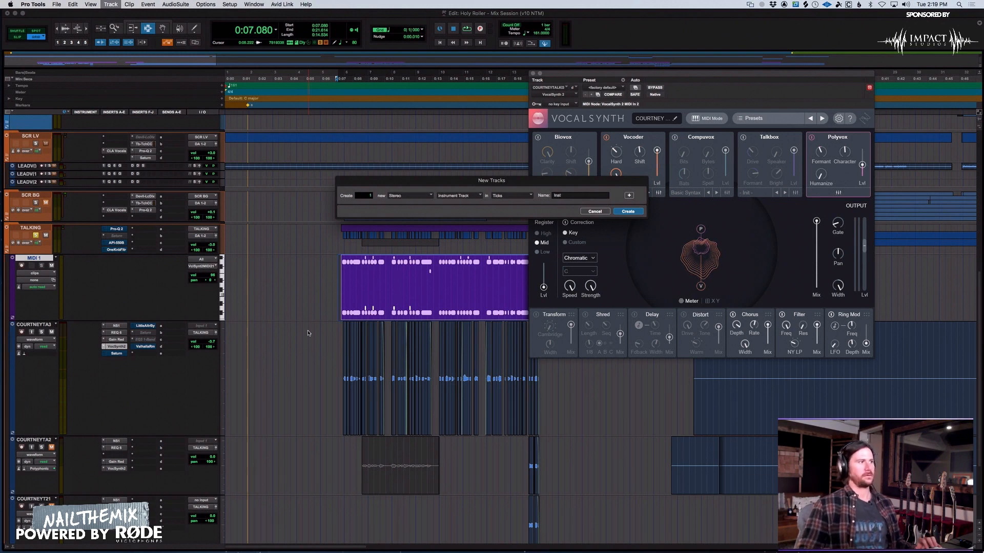
{"action": "key", "text": "Return"}
{"action": "key", "text": "F8"}
{"action": "left_click_drag", "start_coordinate": [439, 299], "coordinate": [439, 321]}
Step: Insert the Mini Grand virtual instrument on the new Inst 5 track
{"action": "left_click", "coordinate": [118, 311]}
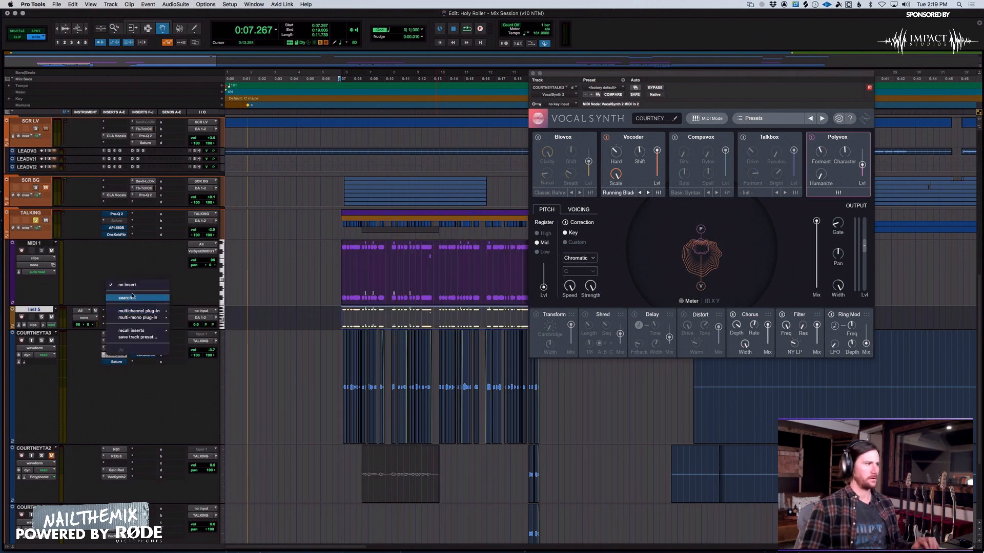
{"action": "left_click", "coordinate": [141, 294]}
{"action": "left_click", "coordinate": [128, 311]}
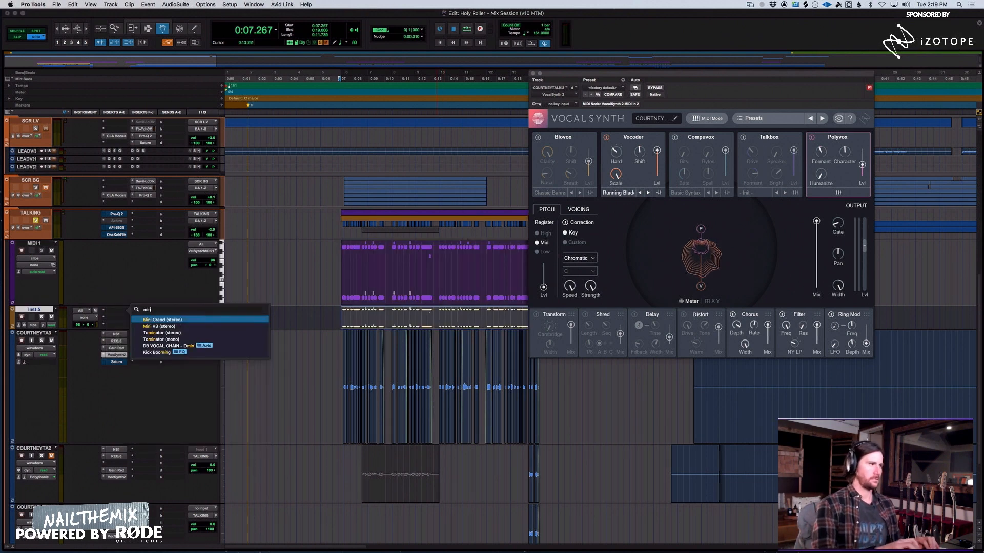
{"action": "type", "text": "mini gr"}
{"action": "key", "text": "Return"}
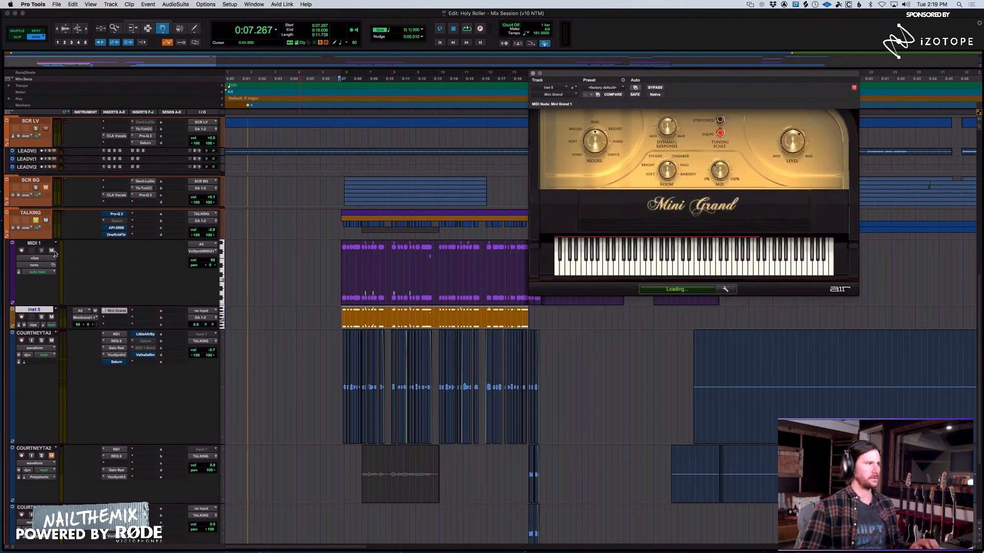
Step: Solo the Inst 5 track and play the MIDI part through the Mini Grand piano
{"action": "left_click", "coordinate": [42, 320]}
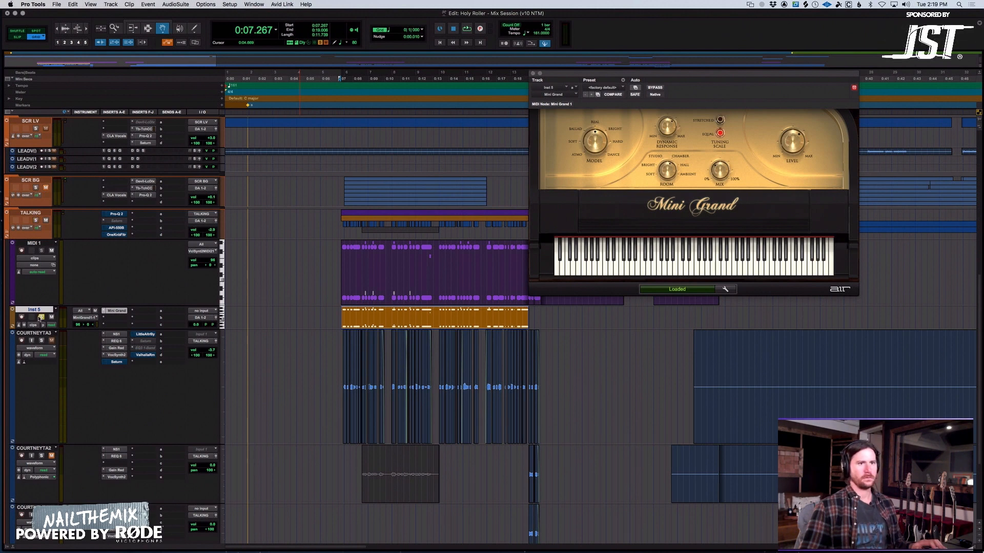
{"action": "key", "text": "space"}
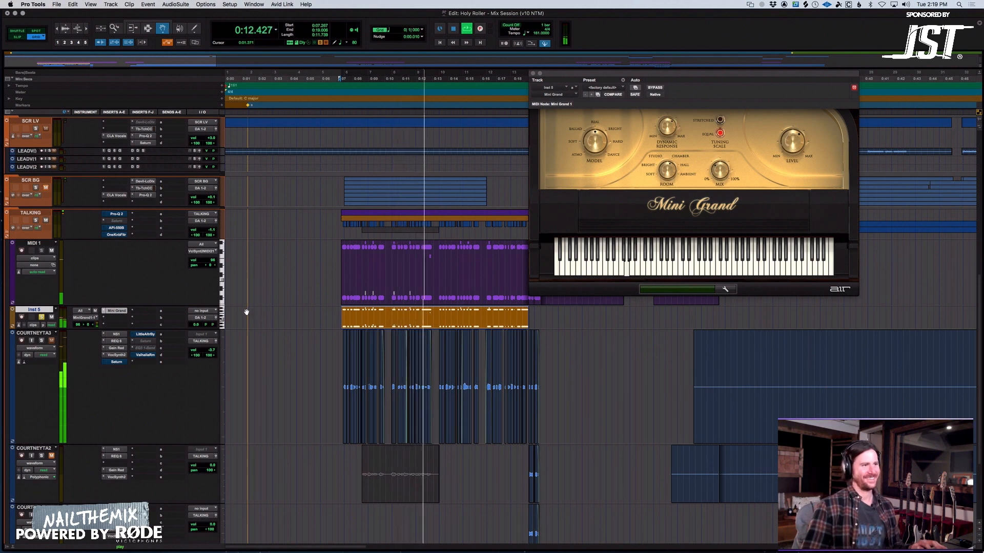
{"action": "key", "text": "space"}
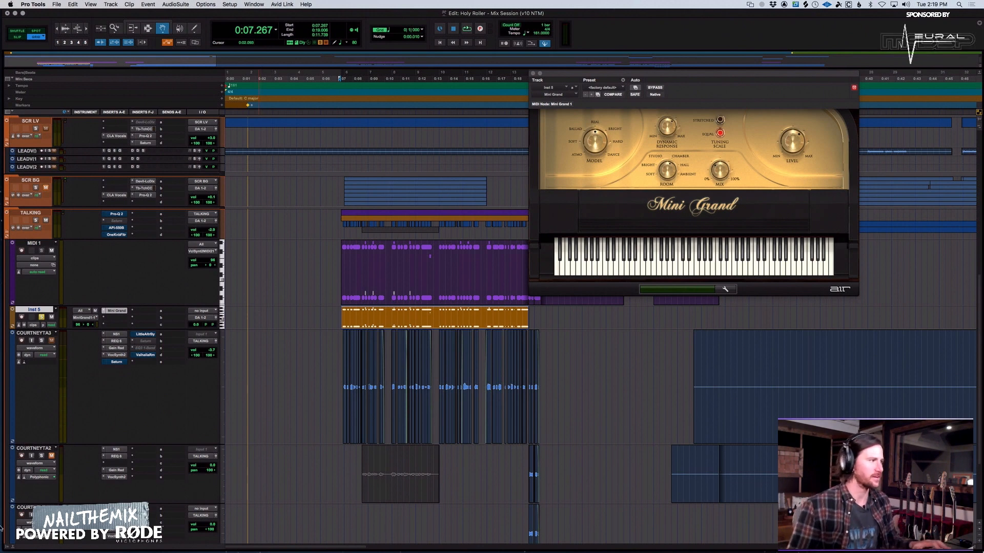
Step: Make the Inst 5 track inactive and hide it
{"action": "right_click", "coordinate": [47, 314]}
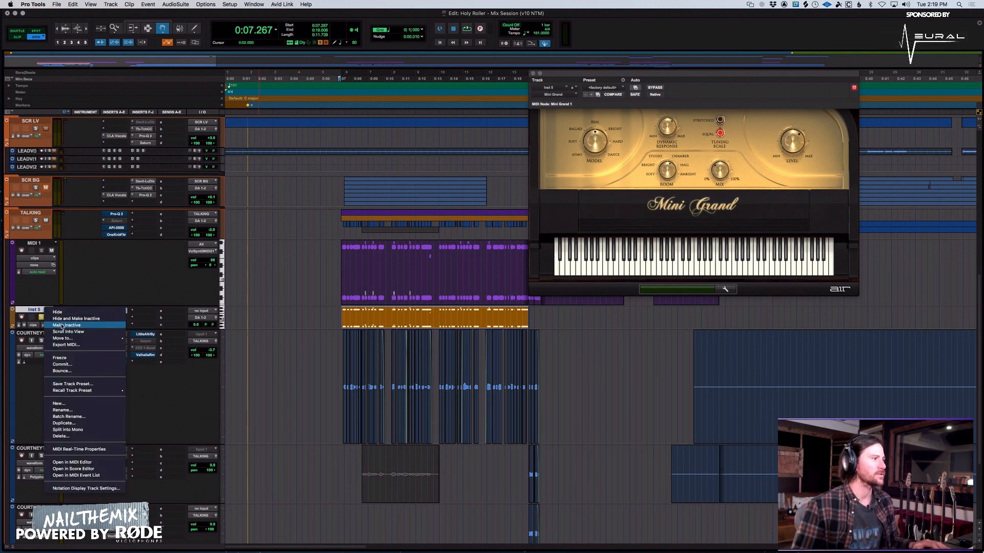
{"action": "left_click", "coordinate": [49, 326]}
{"action": "right_click", "coordinate": [45, 311]}
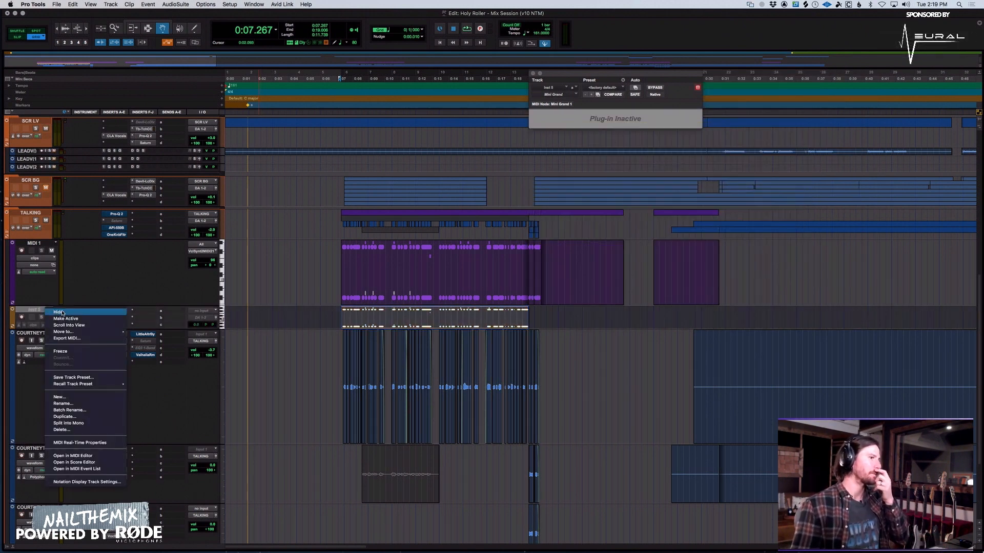
{"action": "left_click", "coordinate": [80, 445]}
Step: Reopen VocalSynth 2 on COURTNEYTA3 and check the MIDI 1 track's output routing to VocalSynth 2 MIDI In 2, channel-1
{"action": "left_click", "coordinate": [341, 259]}
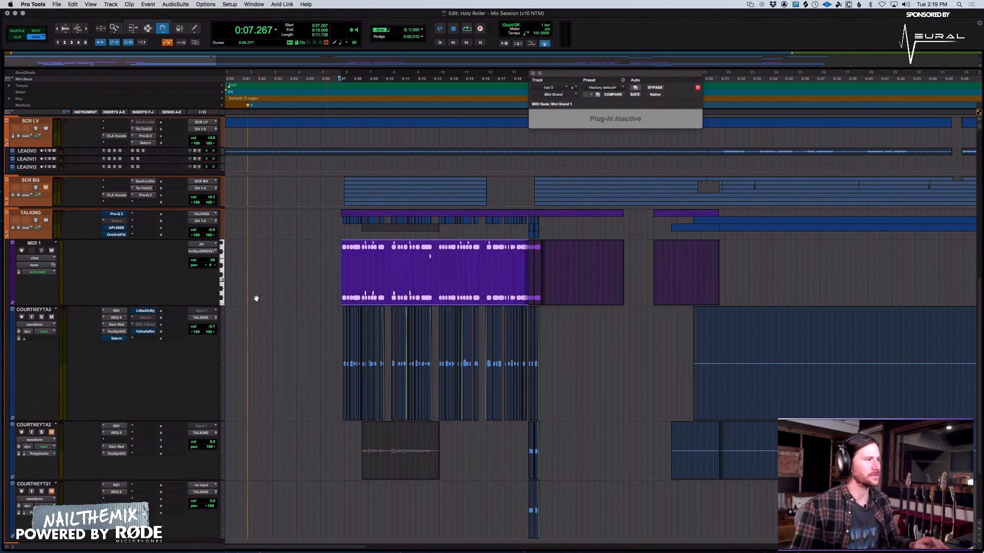
{"action": "key", "text": "F7"}
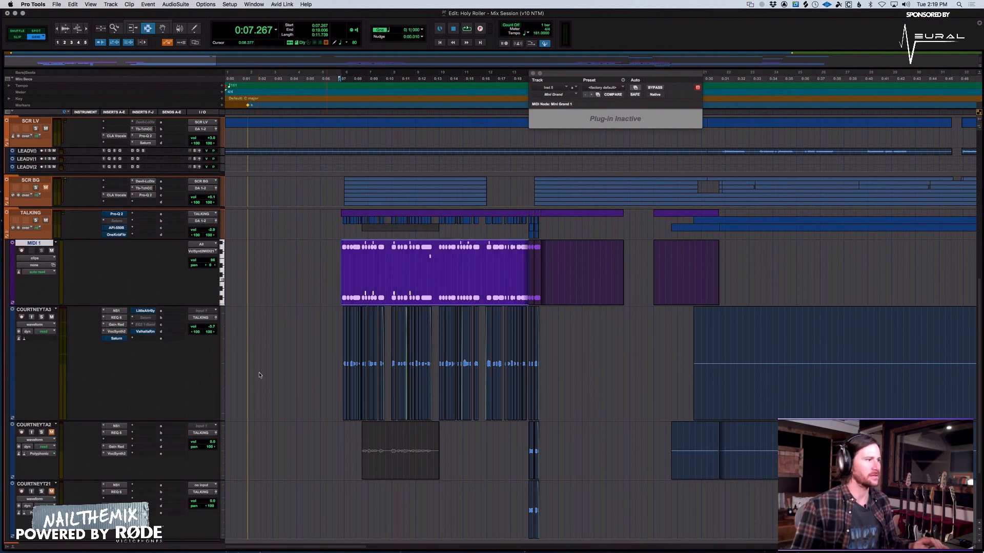
{"action": "left_click", "coordinate": [114, 333]}
{"action": "left_click", "coordinate": [200, 251]}
{"action": "left_click", "coordinate": [198, 252]}
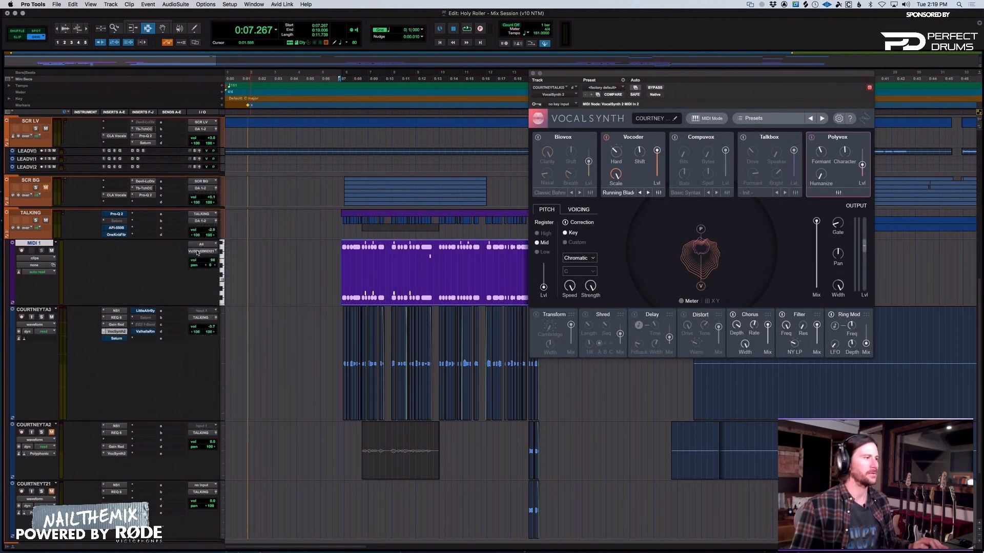
{"action": "left_click", "coordinate": [201, 252]}
{"action": "mouse_move", "coordinate": [203, 253]}
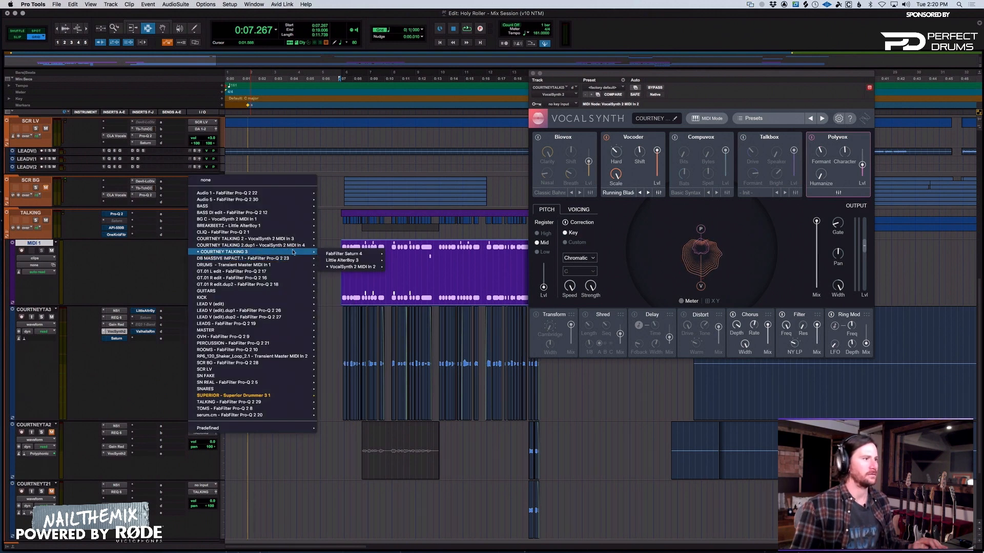
{"action": "mouse_move", "coordinate": [342, 270]}
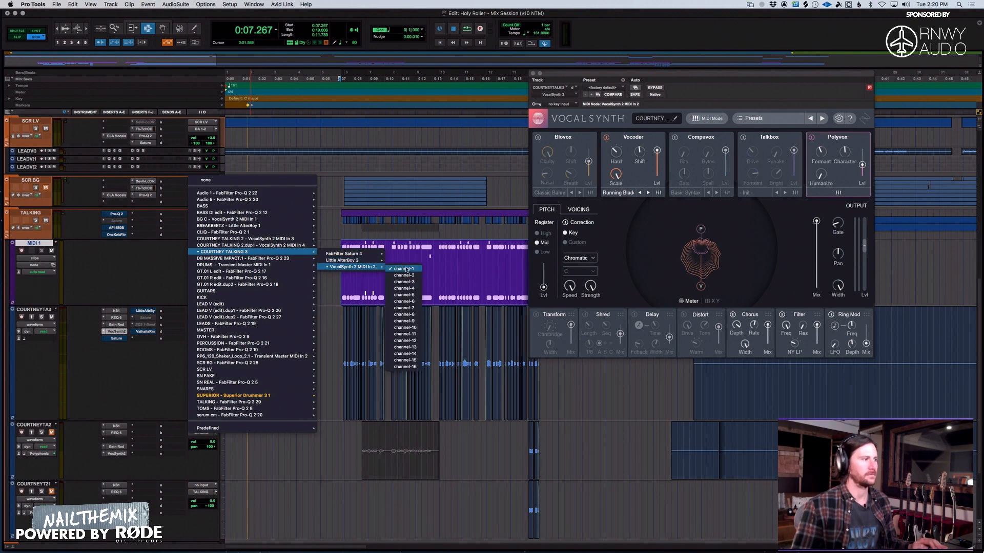
{"action": "left_click", "coordinate": [36, 321]}
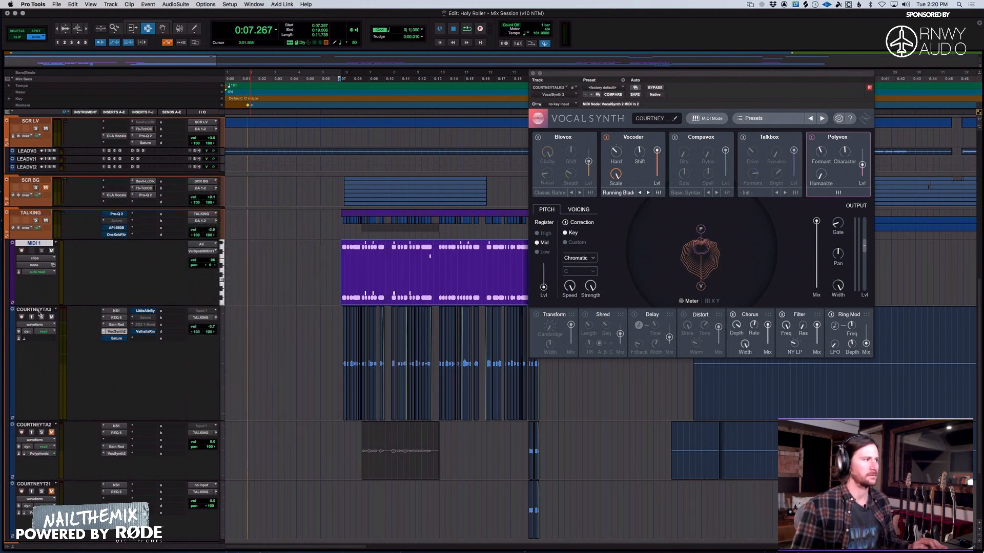
Step: Solo the COURTNEYTA3 track and play it through VocalSynth 2, and turn off the Polyvox module
{"action": "left_click", "coordinate": [39, 311]}
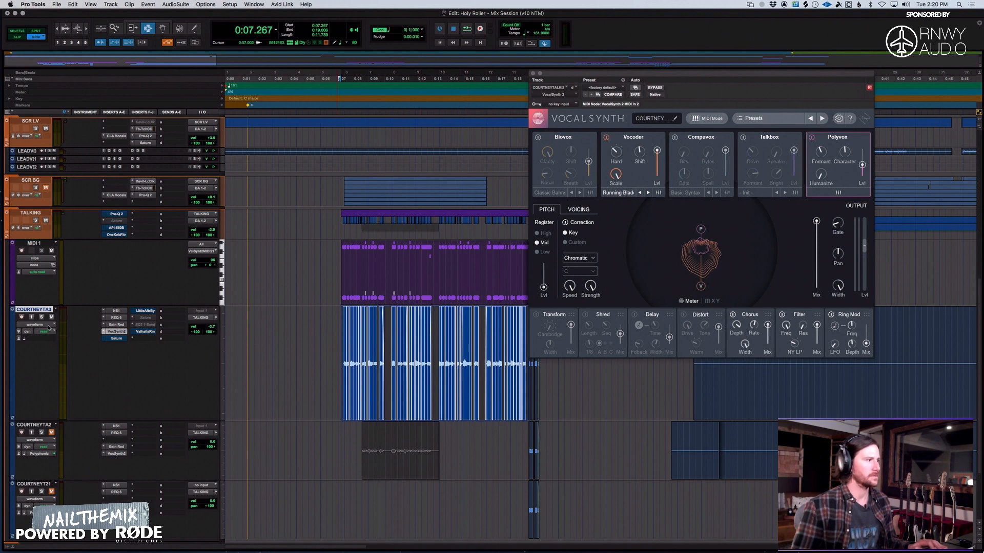
{"action": "key", "text": "space"}
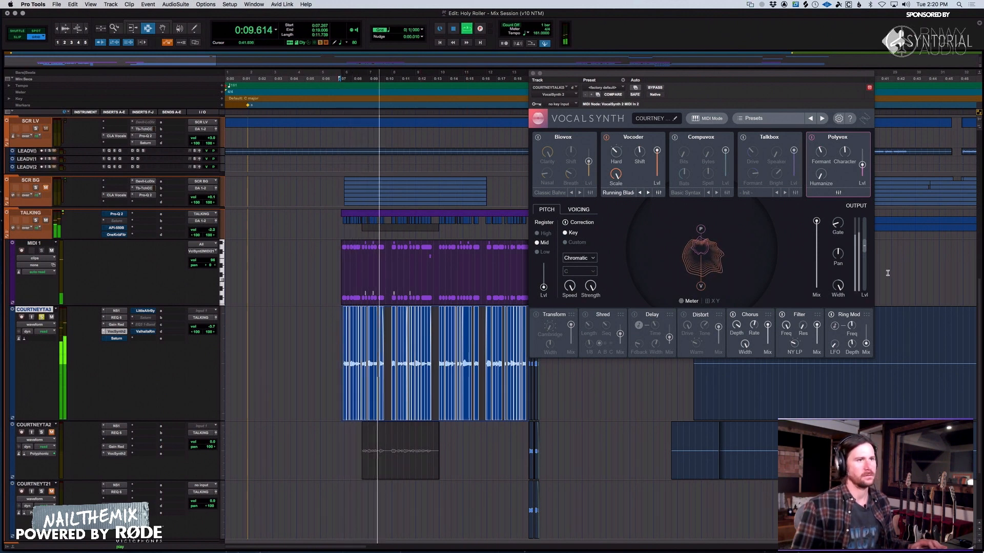
{"action": "key", "text": "space"}
{"action": "left_click", "coordinate": [812, 138]}
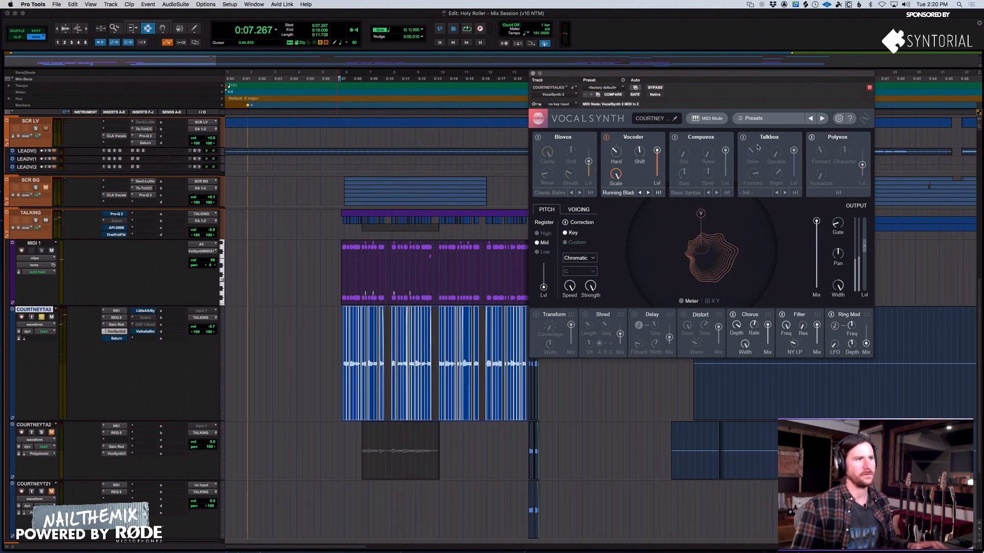
Step: Play the vocal through the Vocoder alone, and switch VocalSynth 2 to Polyvox alone with the Vocoder module turned off
{"action": "key", "text": "space"}
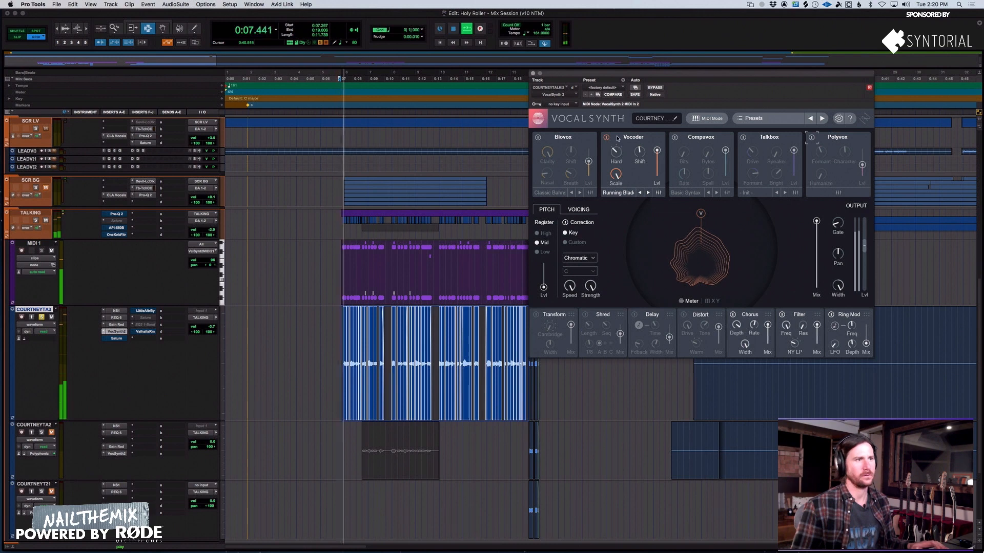
{"action": "key", "text": "space"}
{"action": "left_click", "coordinate": [810, 137]}
{"action": "left_click", "coordinate": [605, 138]}
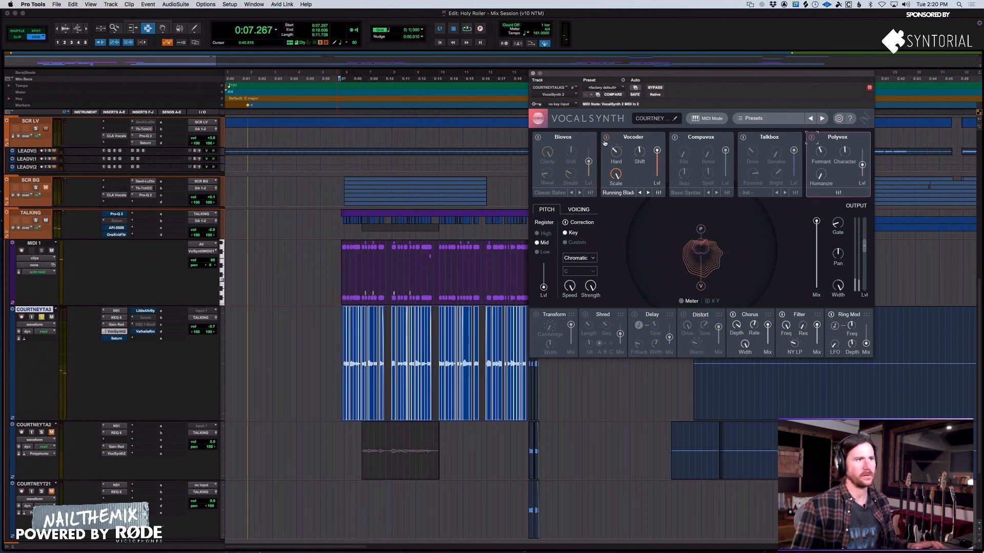
Step: Play the vocal through Polyvox alone and turn the Vocoder module back on during playback
{"action": "key", "text": "space"}
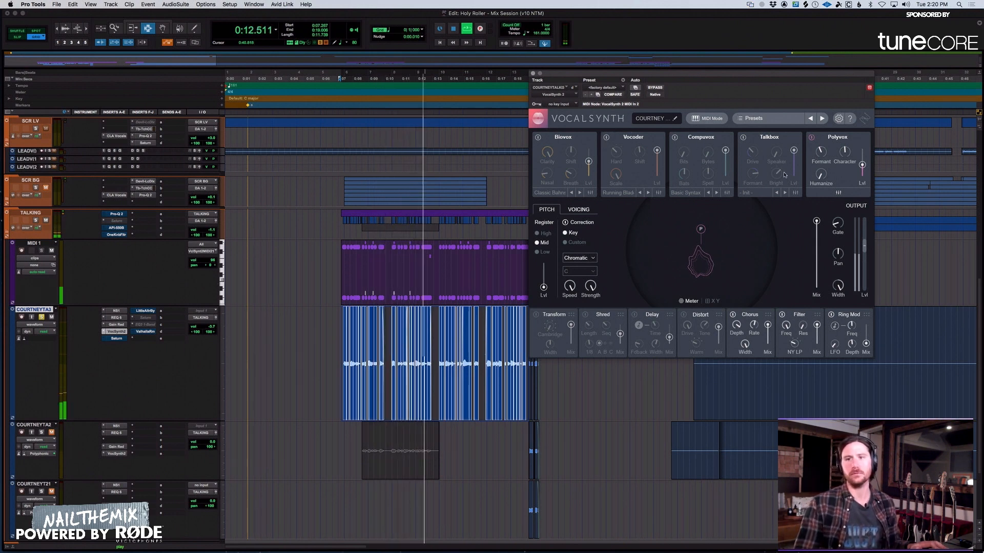
{"action": "key", "text": "space"}
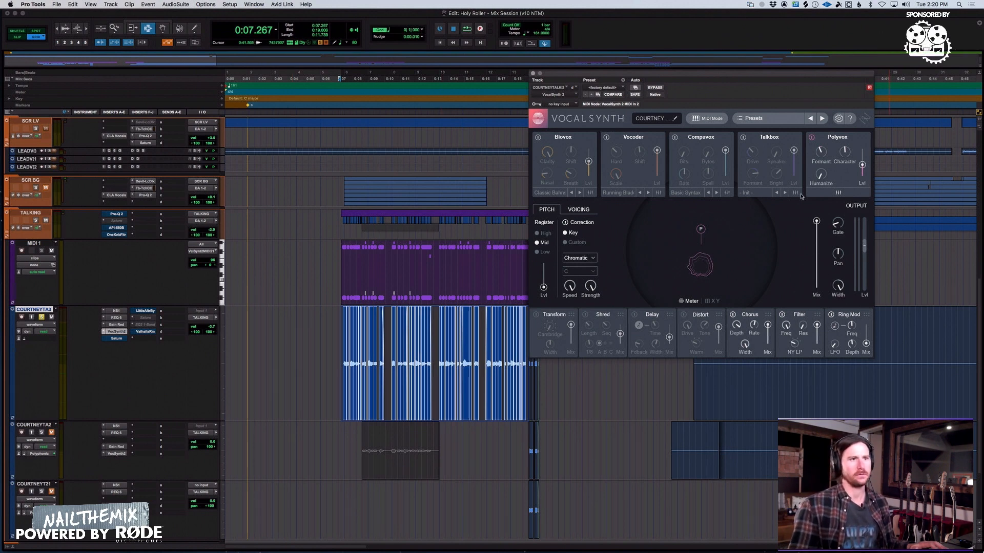
{"action": "key", "text": "space"}
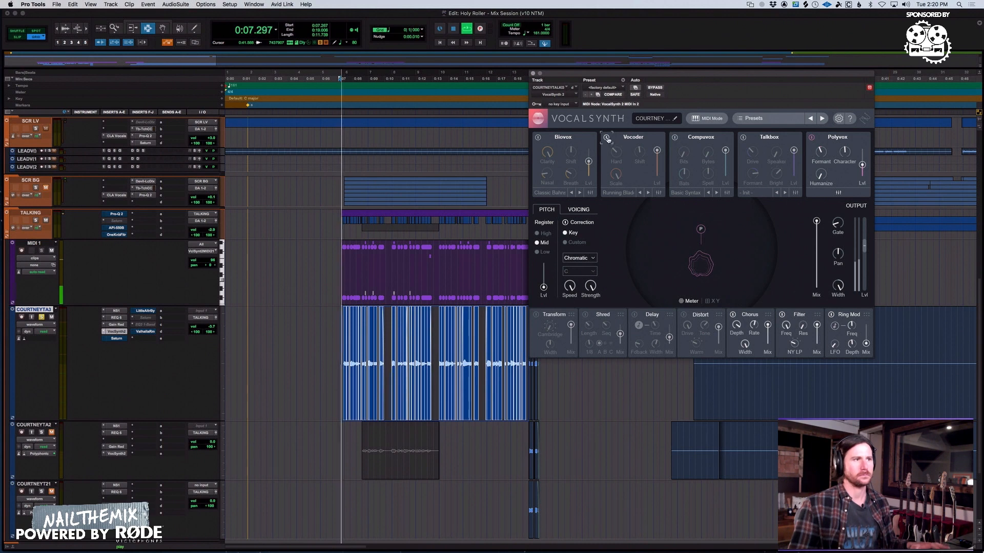
{"action": "left_click", "coordinate": [606, 137]}
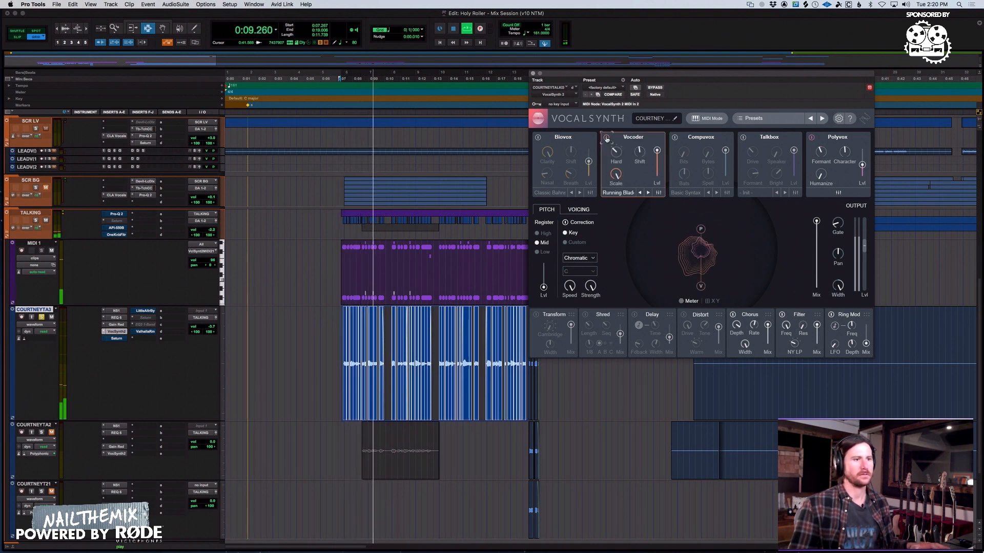
Step: Open FabFilter Saturn on COURTNEYTA3, take it out of bypass, and play the vocal from the start of its first clip
{"action": "left_click", "coordinate": [117, 339]}
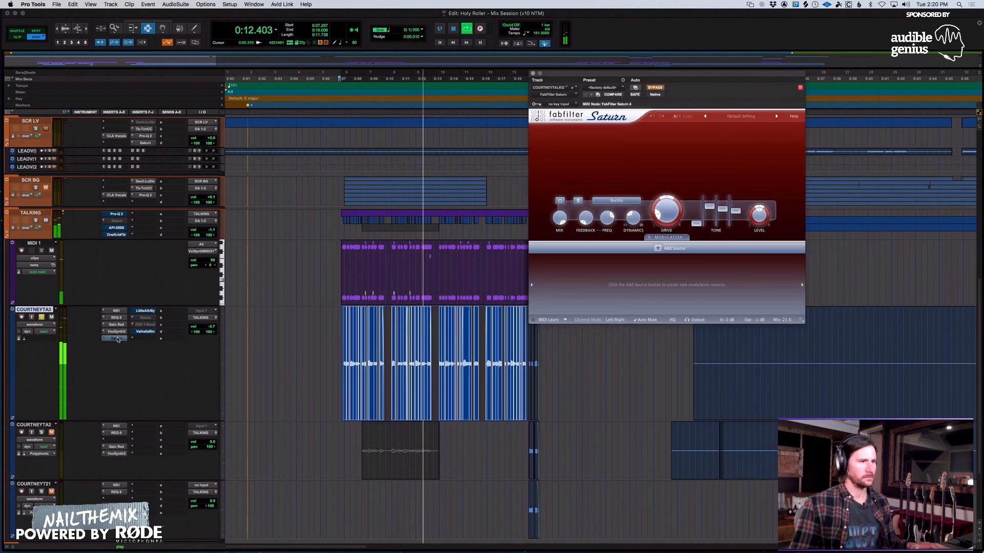
{"action": "key", "text": "space"}
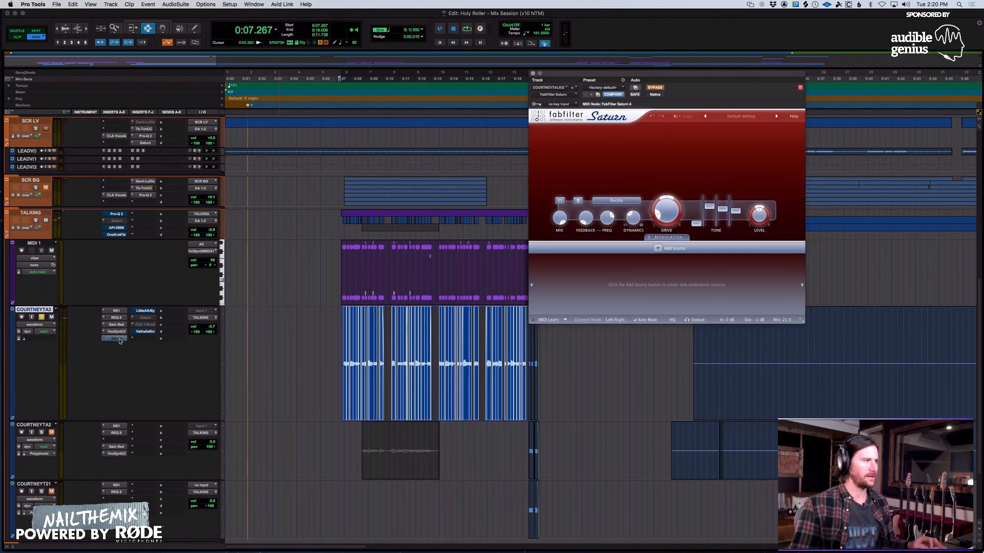
{"action": "left_click", "coordinate": [118, 339], "text": "super"}
{"action": "left_click", "coordinate": [343, 316]}
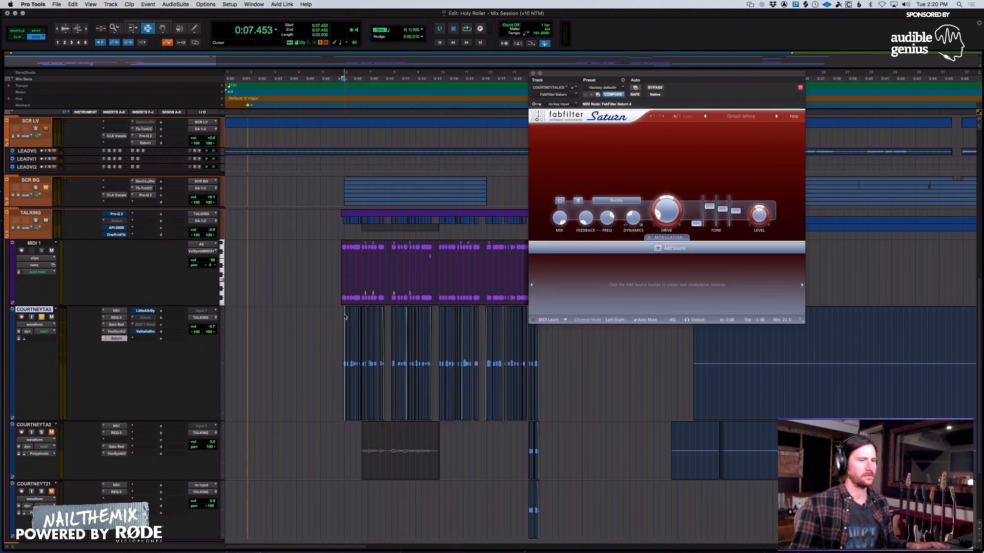
{"action": "key", "text": "space"}
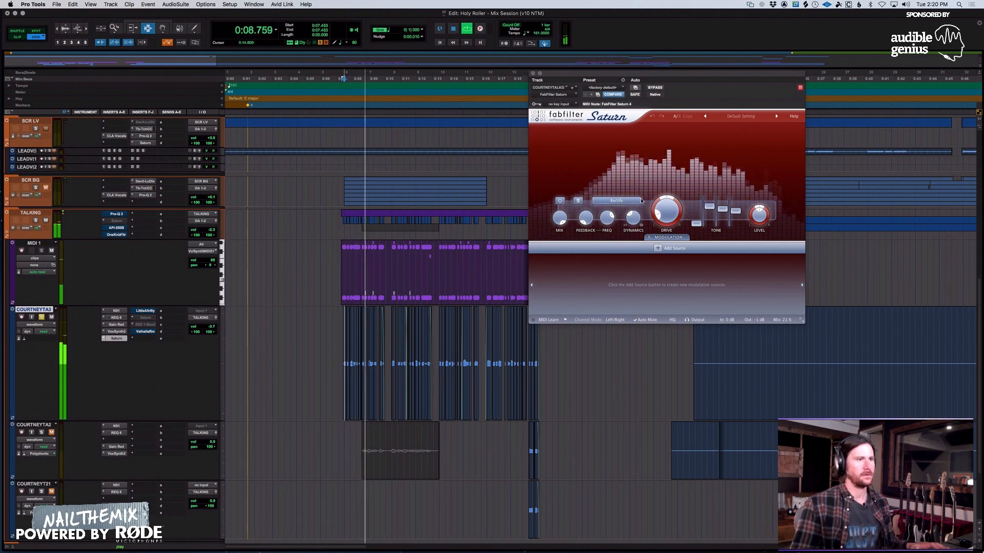
{"action": "key", "text": "space"}
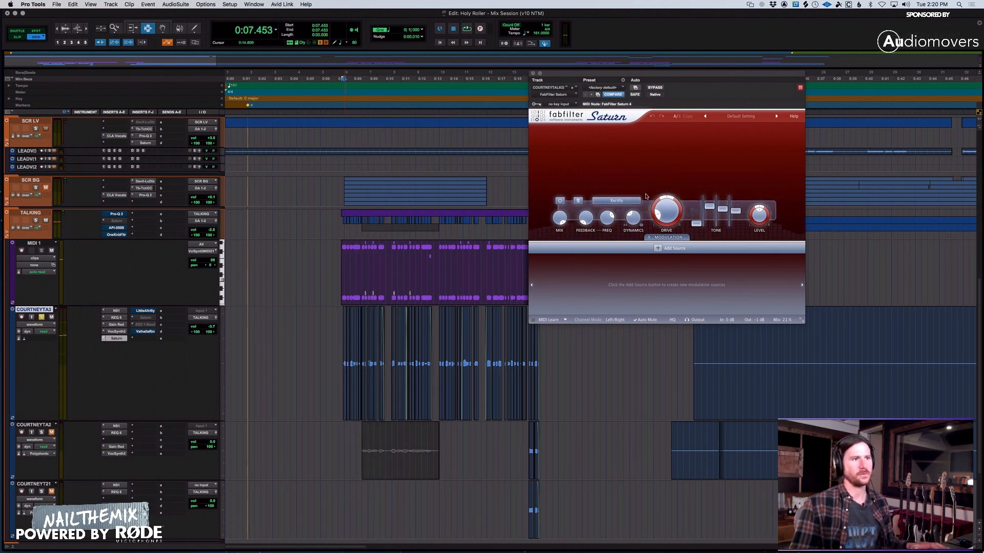
Step: Try Saturn's Mix at 100% while playing the vocal, and bring it back down to about 21%
{"action": "mouse_move", "coordinate": [784, 323]}
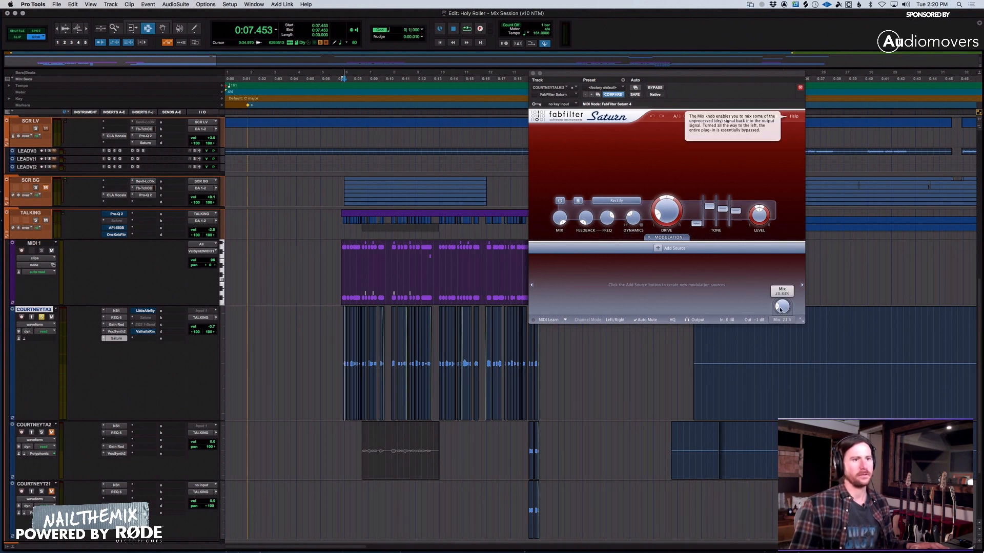
{"action": "key", "text": "space"}
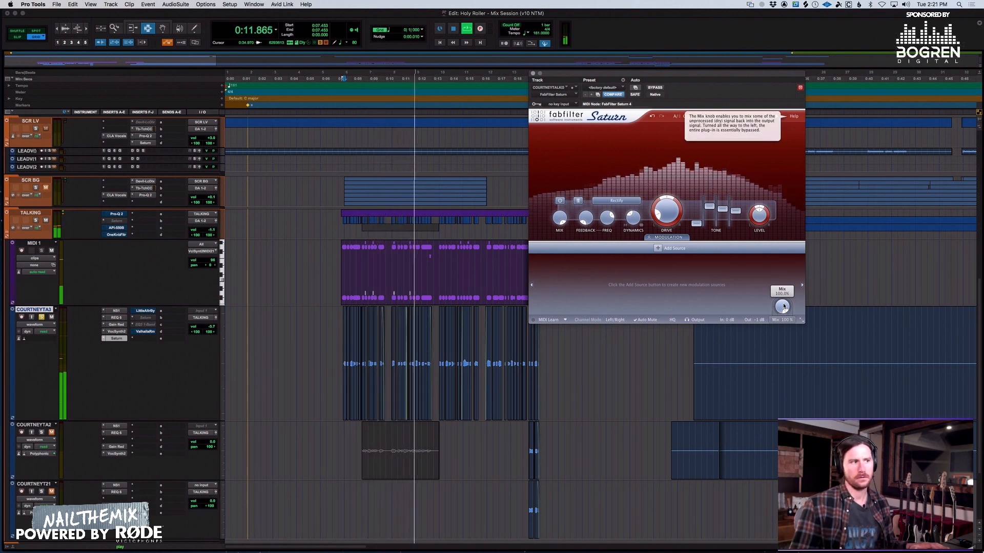
{"action": "key", "text": "space"}
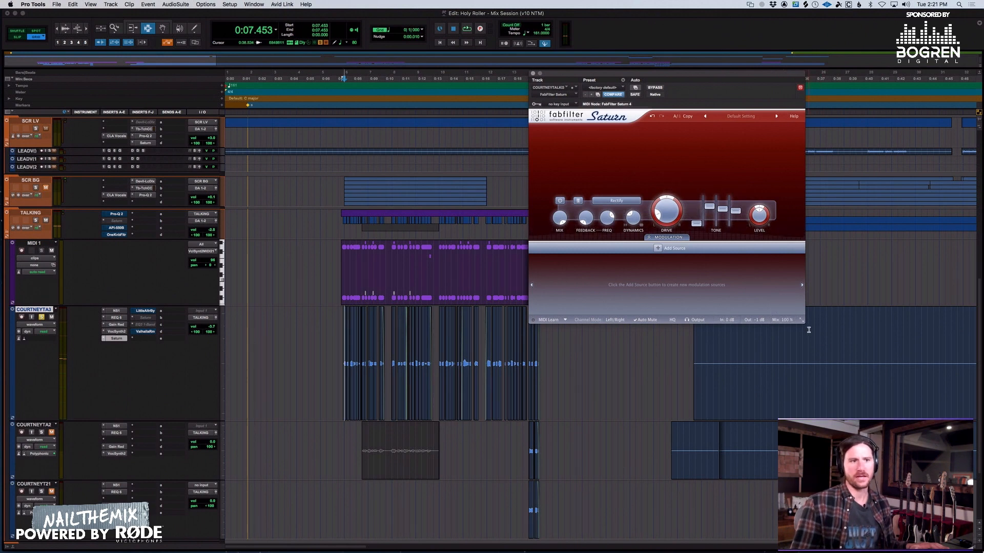
{"action": "mouse_move", "coordinate": [782, 319]}
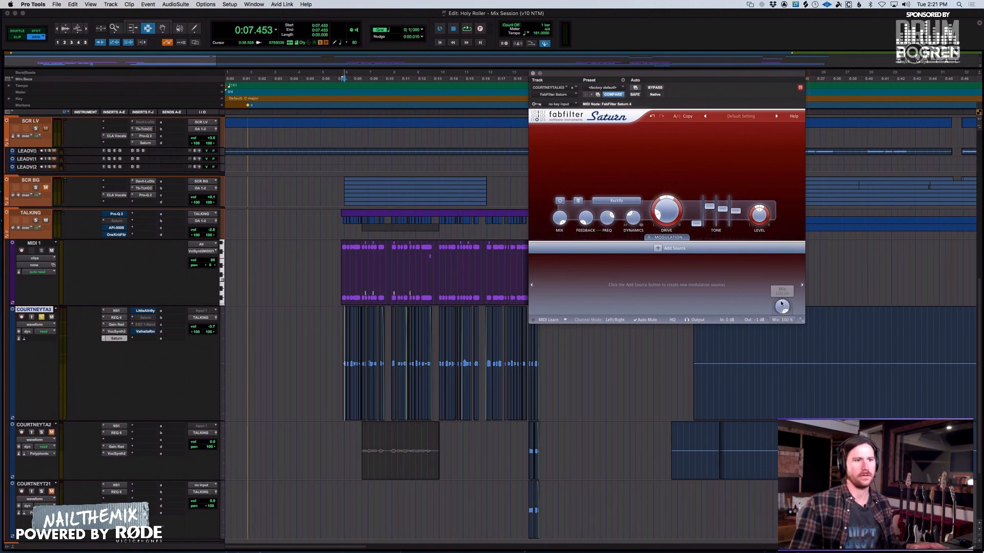
{"action": "left_click_drag", "start_coordinate": [781, 304], "coordinate": [763, 364]}
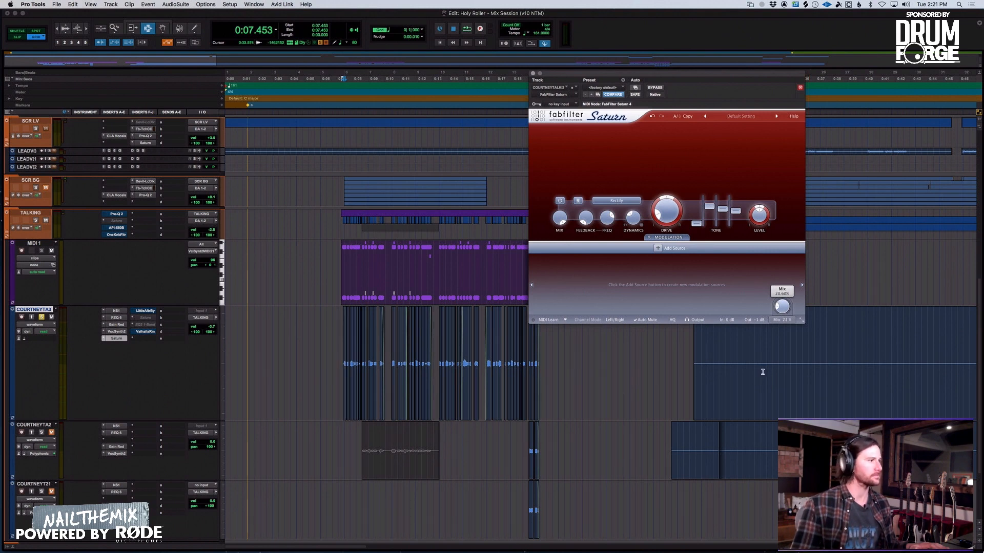
Step: Take Little AlterBoy out of bypass on COURTNEYTA3 and display its Mix automation on the track
{"action": "left_click", "coordinate": [146, 311]}
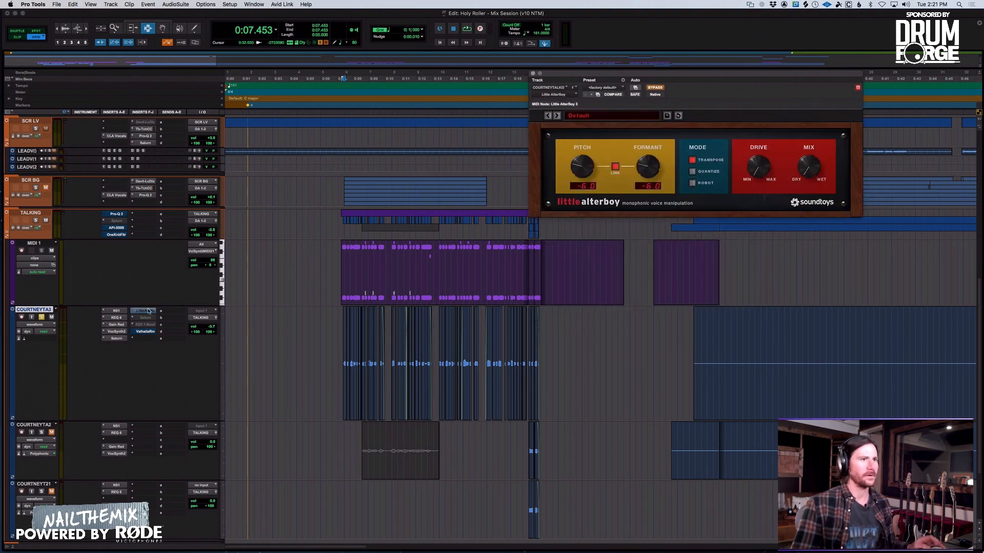
{"action": "left_click", "coordinate": [149, 311], "text": "super"}
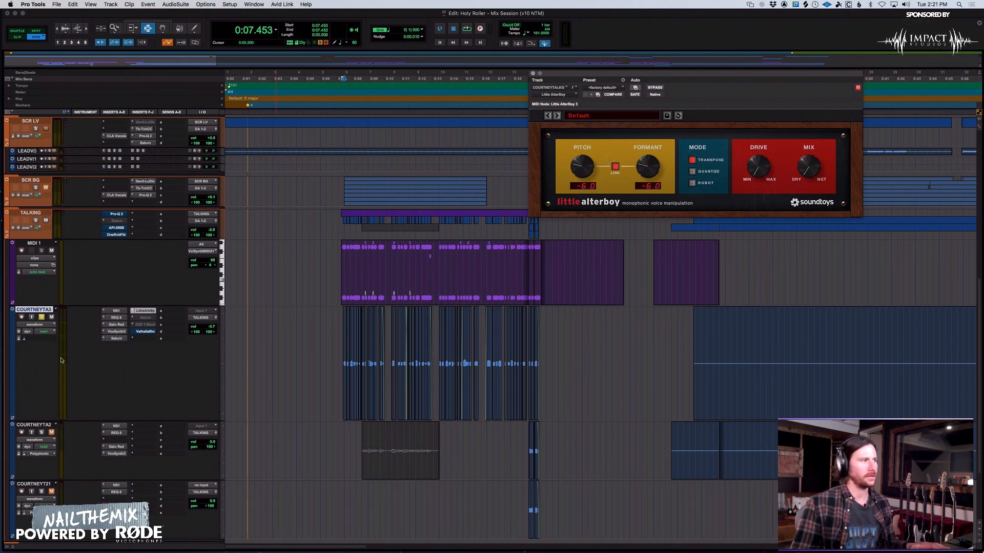
{"action": "left_click", "coordinate": [34, 324]}
{"action": "mouse_move", "coordinate": [50, 358]}
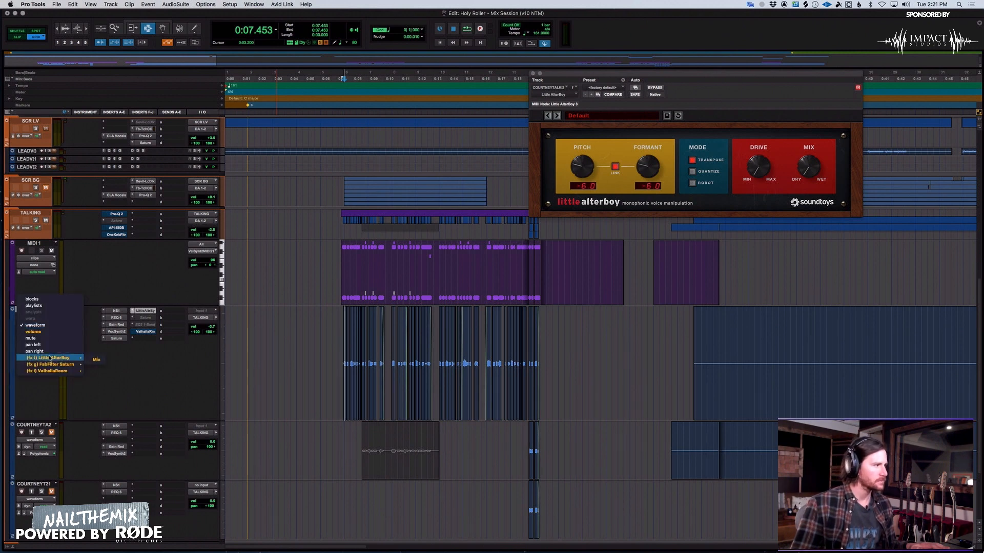
{"action": "left_click", "coordinate": [95, 360]}
Step: Examine the Little AlterBoy Mix automation on COURTNEYTA3 across the song, including the first talking section
{"action": "key", "text": "r"}
{"action": "key", "text": "r"}
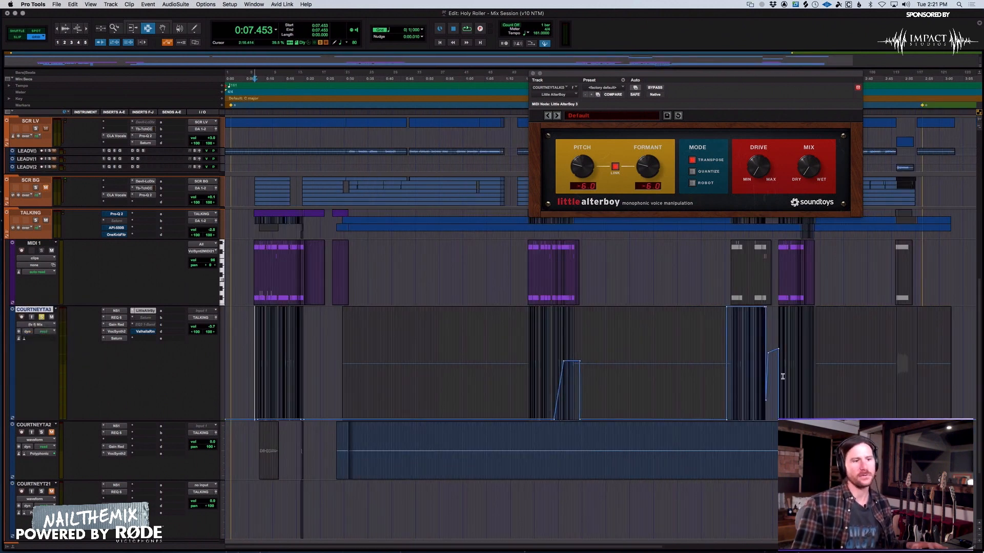
{"action": "left_click_drag", "start_coordinate": [325, 351], "coordinate": [235, 353]}
{"action": "key", "text": "t"}
{"action": "key", "text": "t"}
{"action": "key", "text": "t"}
{"action": "key", "text": "t"}
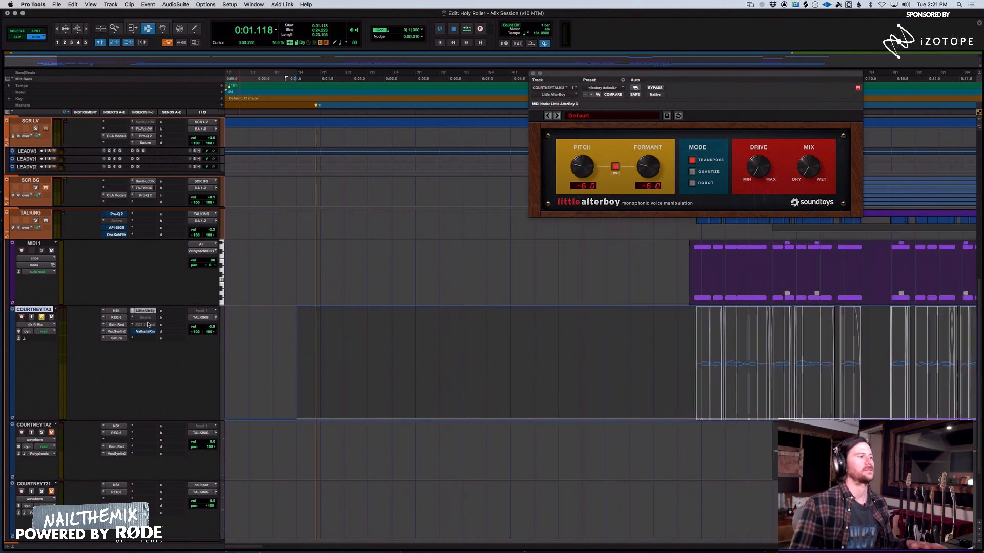
{"action": "key", "text": "r"}
{"action": "left_click", "coordinate": [455, 332]}
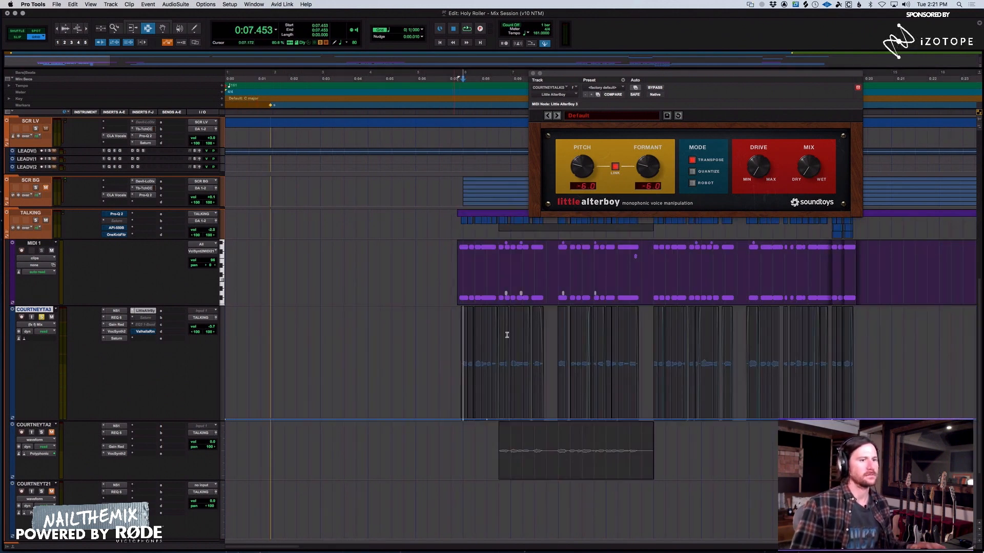
{"action": "key", "text": "r"}
{"action": "key", "text": "r"}
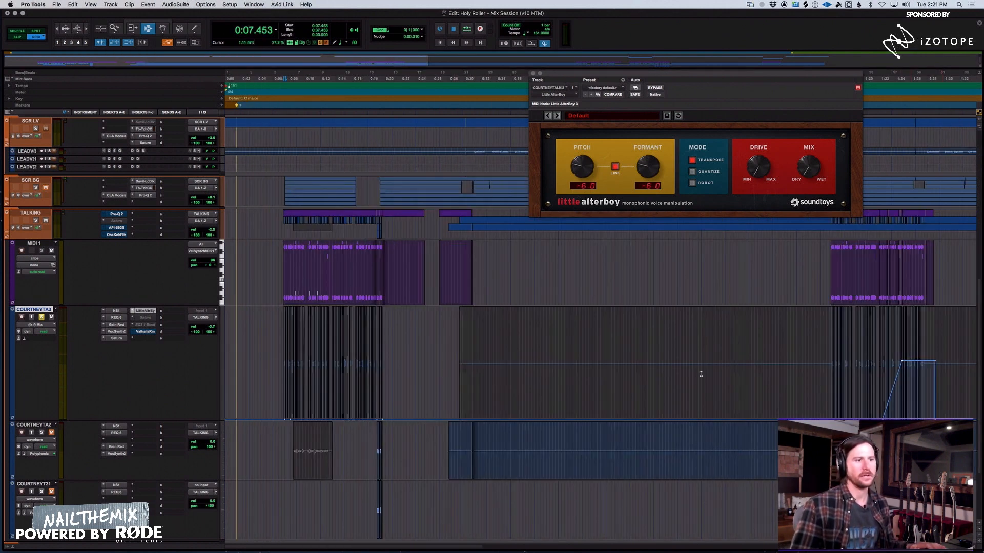
Step: Play COURTNEYTA3 from 1:21.987 through the Little AlterBoy Mix automation ramp in the second talking section
{"action": "left_click", "coordinate": [890, 344]}
{"action": "key", "text": "t"}
{"action": "key", "text": "t"}
{"action": "key", "text": "t"}
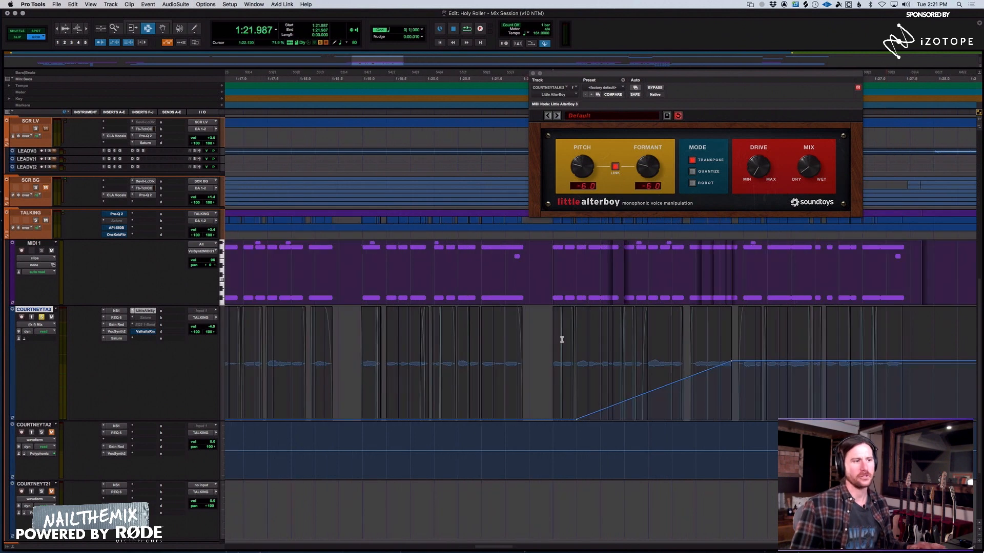
{"action": "key", "text": "space"}
{"action": "key", "text": "r"}
{"action": "key", "text": "r"}
{"action": "key", "text": "r"}
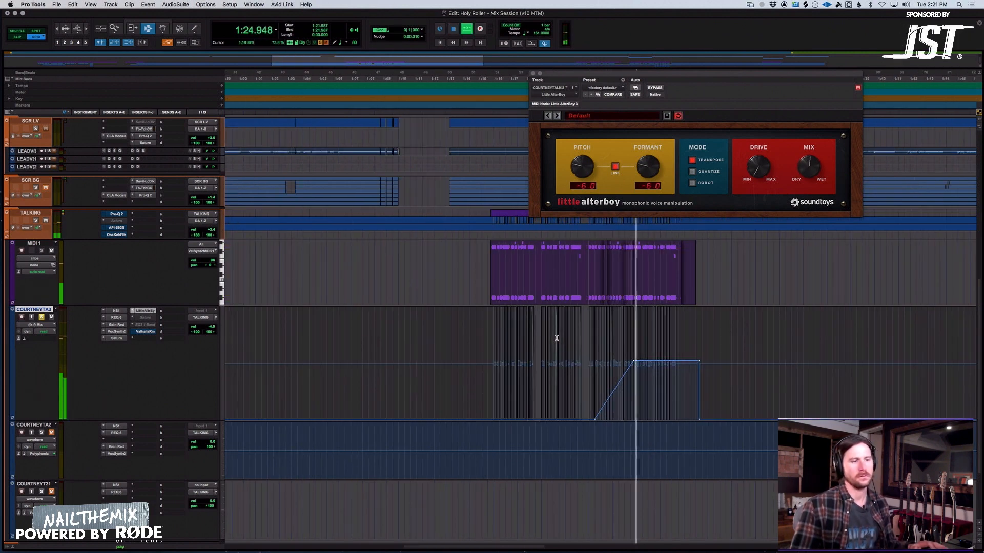
{"action": "key", "text": "r"}
{"action": "key", "text": "r"}
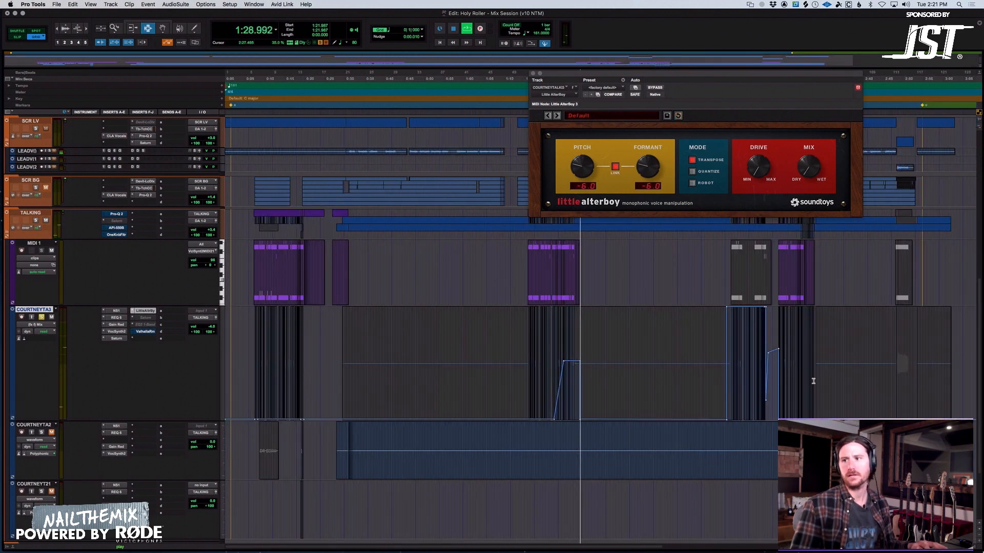
{"action": "key", "text": "space"}
Step: Review the Mix automation around the second talking section and the whole song, and return to the opening talking section
{"action": "key", "text": "t"}
{"action": "key", "text": "t"}
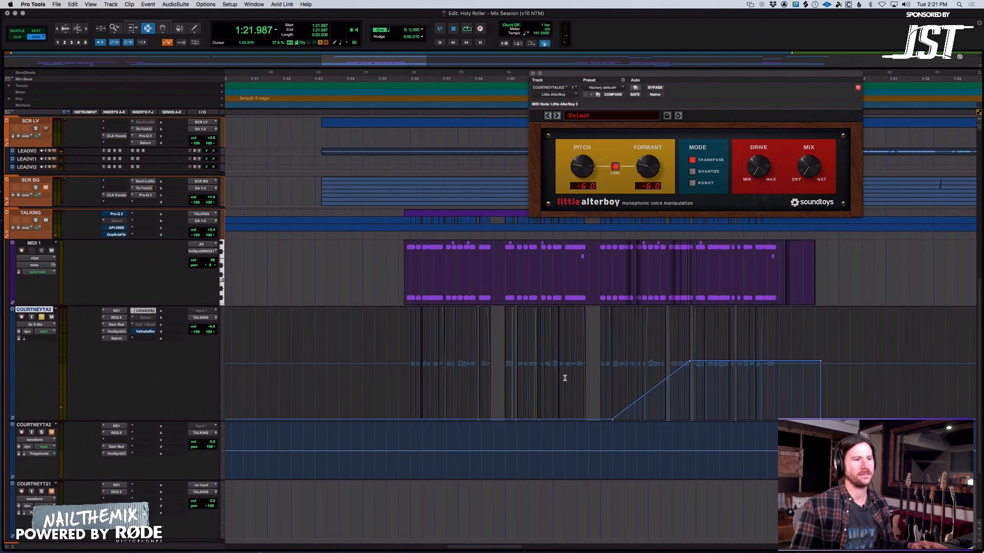
{"action": "key", "text": "r"}
{"action": "key", "text": "r"}
{"action": "key", "text": "r"}
{"action": "key", "text": "r"}
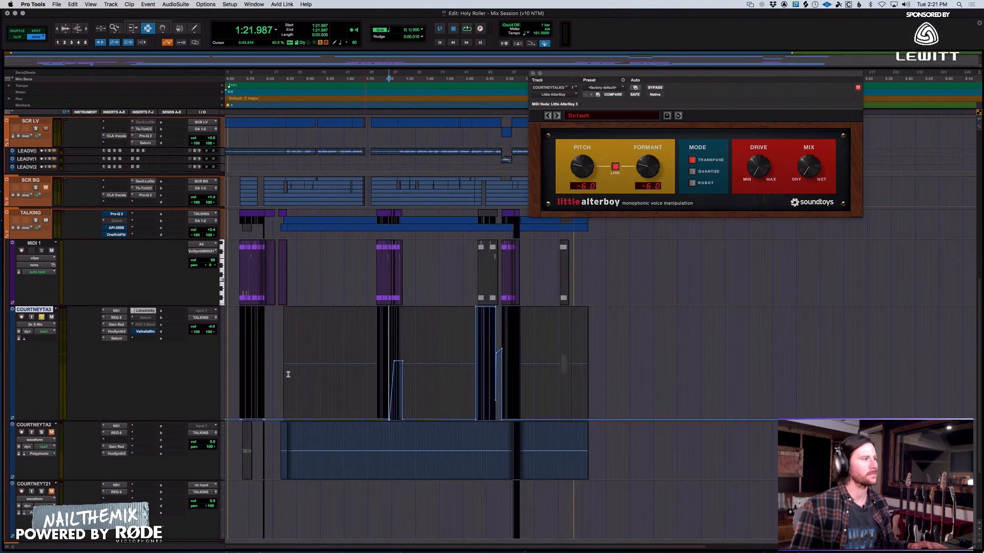
{"action": "left_click_drag", "start_coordinate": [440, 347], "coordinate": [203, 349]}
{"action": "key", "text": "t"}
{"action": "key", "text": "t"}
{"action": "key", "text": "t"}
{"action": "key", "text": "t"}
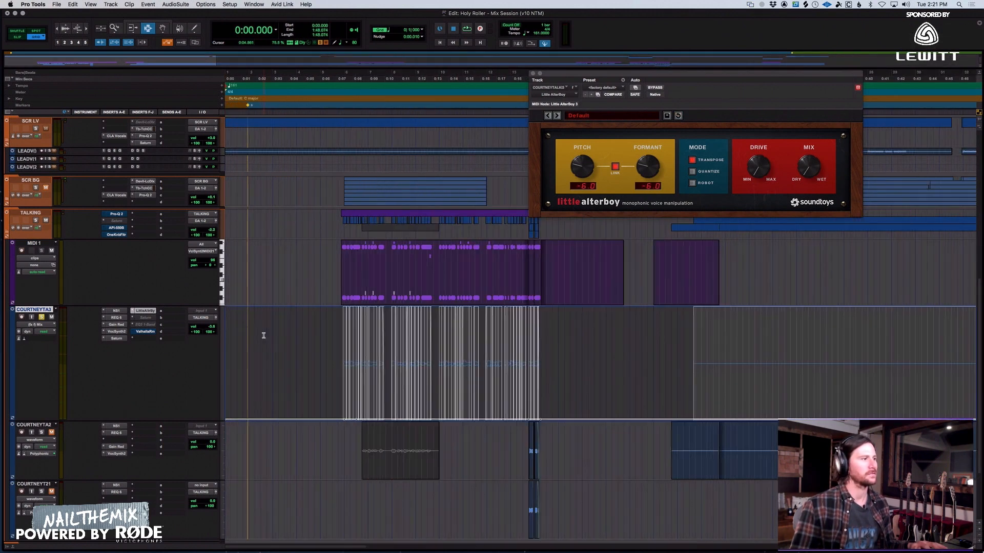
Step: Open ValhallaRoom on COURTNEYTA3, take it out of bypass, and select the clips of the first talking section
{"action": "left_click", "coordinate": [146, 332]}
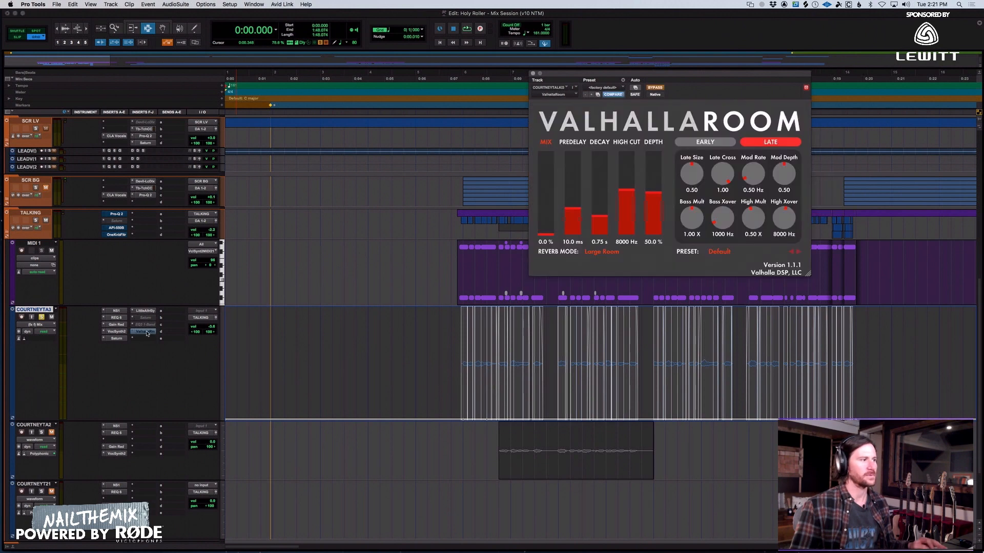
{"action": "double_click", "coordinate": [515, 343]}
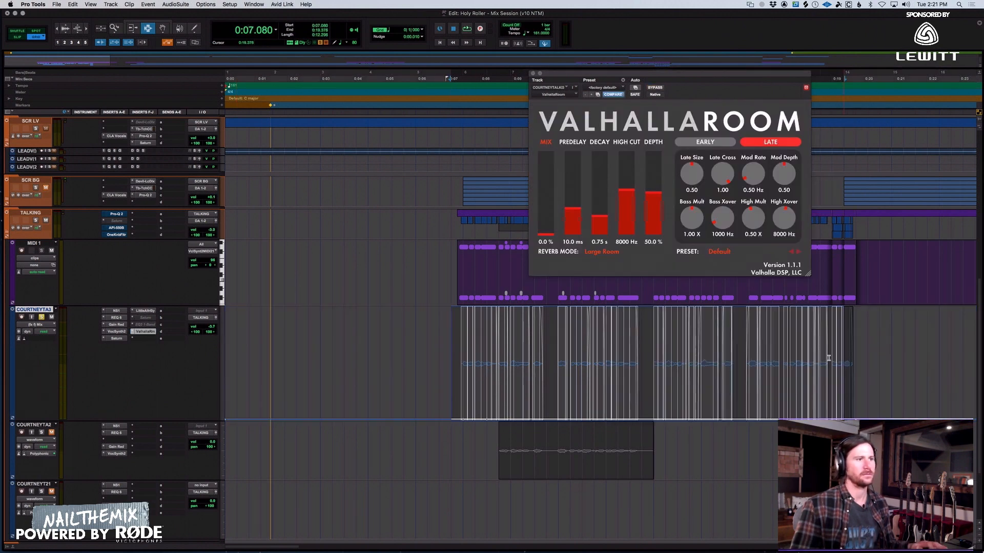
{"action": "key", "text": "r"}
{"action": "key", "text": "r"}
{"action": "key", "text": "r"}
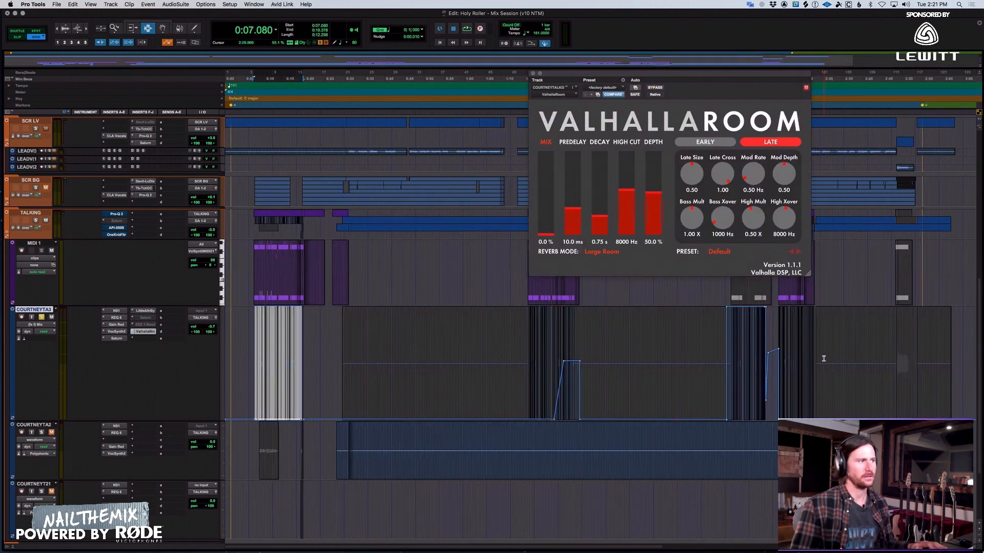
Step: Play COURTNEYTA3 from 1:23.105 through the automation ramp with ValhallaRoom active
{"action": "left_click", "coordinate": [782, 342]}
{"action": "left_click", "coordinate": [569, 355]}
{"action": "left_click", "coordinate": [557, 349]}
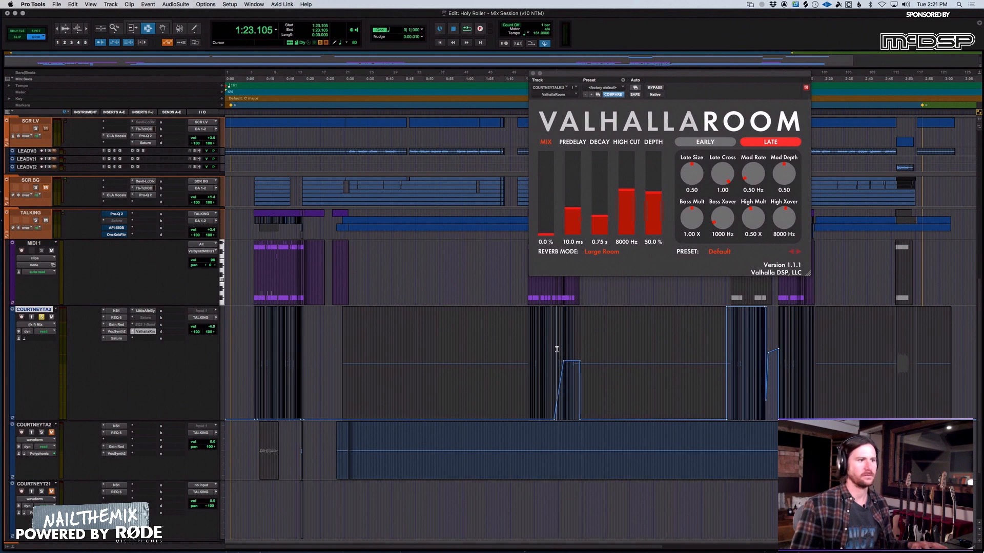
{"action": "key", "text": "space"}
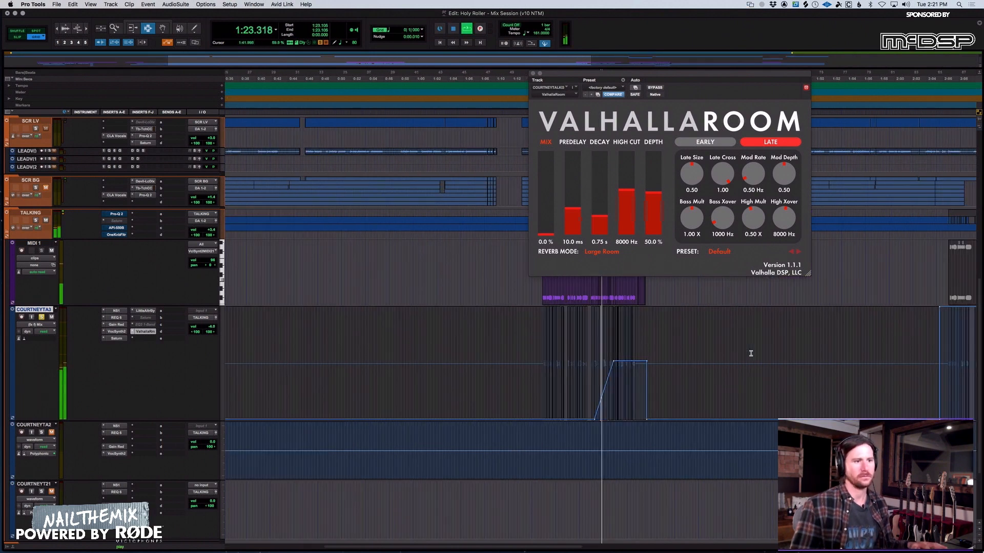
{"action": "key", "text": "t"}
{"action": "key", "text": "t"}
{"action": "key", "text": "t"}
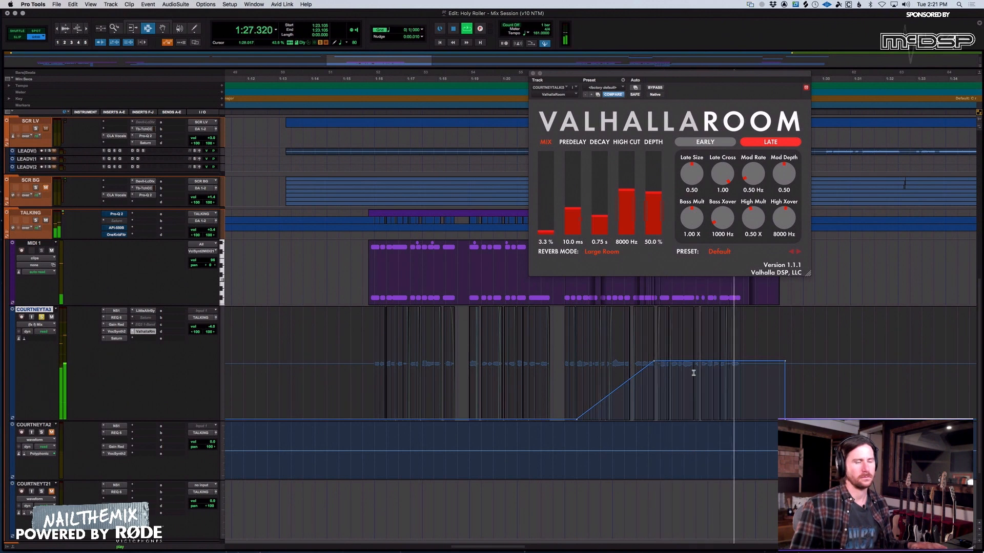
Step: Stop playback, switch COURTNEYTA3 to waveform view, and select the clips of its first talking section from the song start
{"action": "key", "text": "space"}
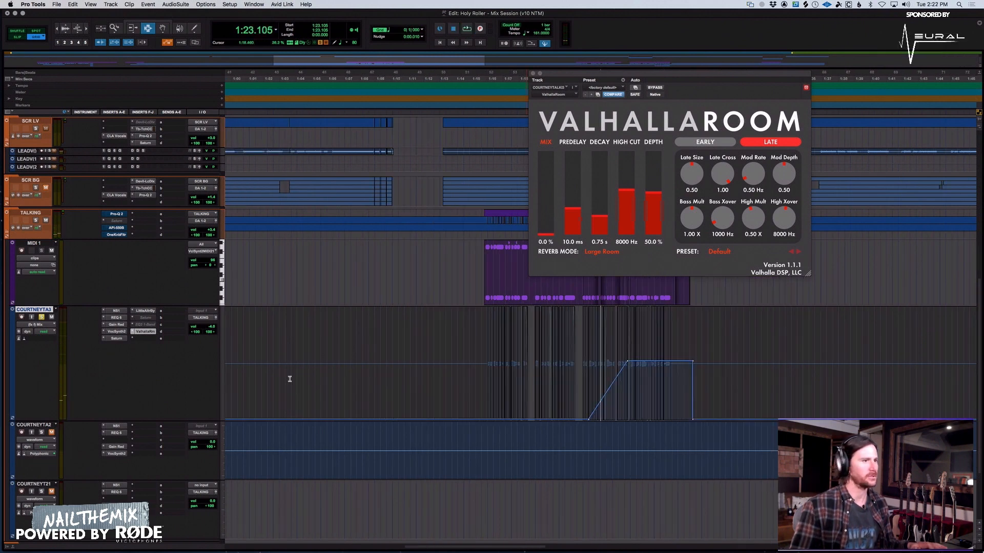
{"action": "key", "text": "r"}
{"action": "key", "text": "r"}
{"action": "key", "text": "r"}
{"action": "key", "text": "r"}
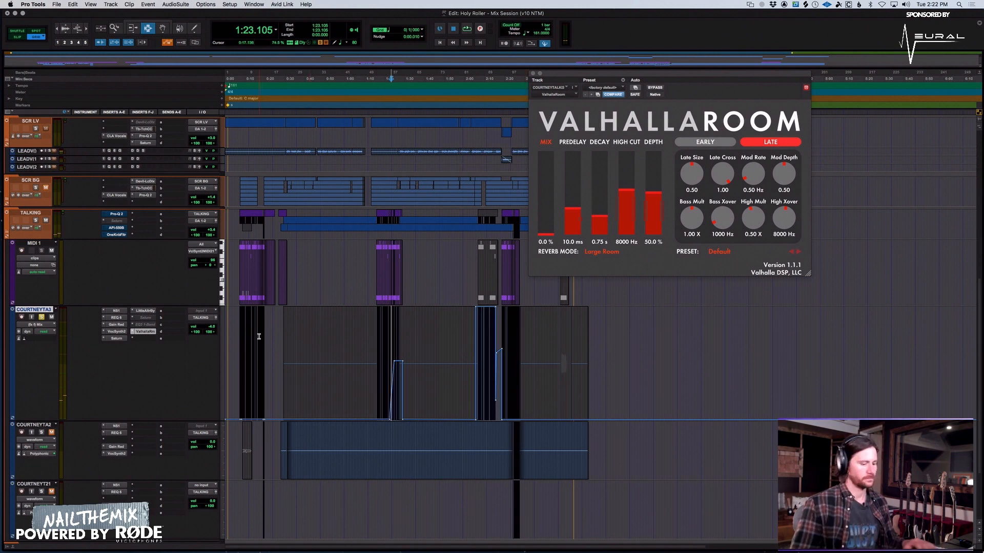
{"action": "key", "text": "minus"}
{"action": "left_click_drag", "start_coordinate": [268, 342], "coordinate": [226, 359]}
{"action": "key", "text": "t"}
{"action": "key", "text": "t"}
{"action": "key", "text": "t"}
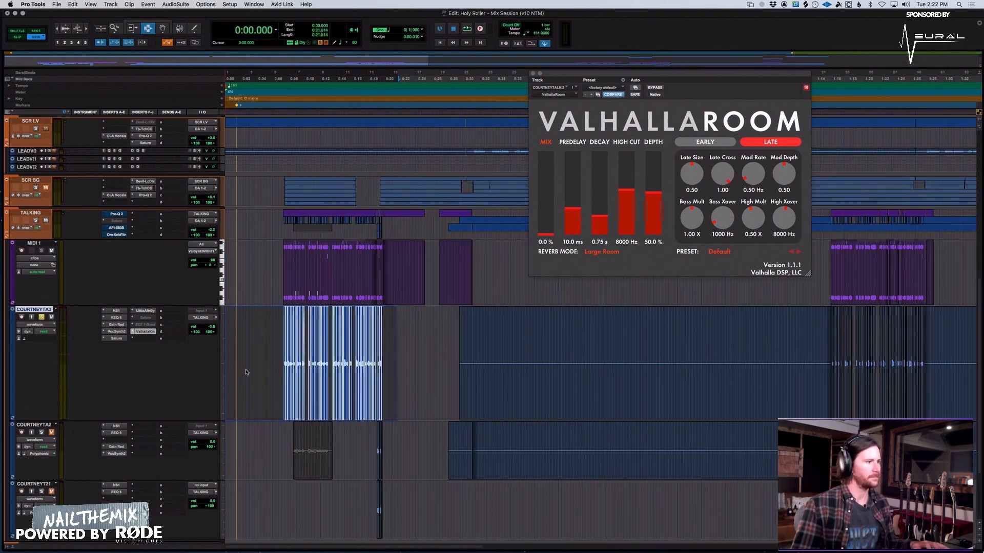
Step: Close ValhallaRoom and select the short doubled clips on COURTNEYTA2 and COURTNEYT21 at the end of the first talking section
{"action": "scroll", "coordinate": [284, 398], "scroll_direction": "down", "scroll_amount": 2}
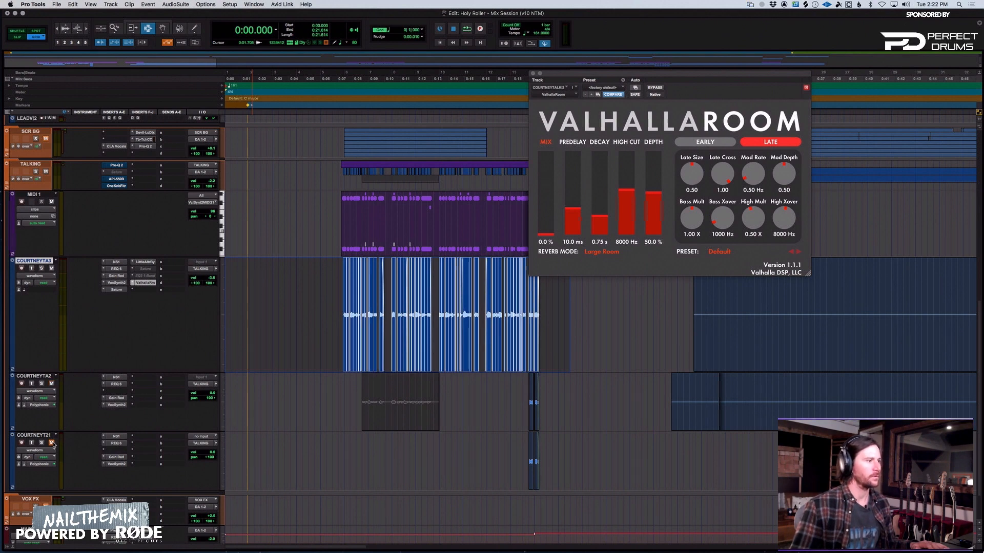
{"action": "left_click", "coordinate": [531, 73]}
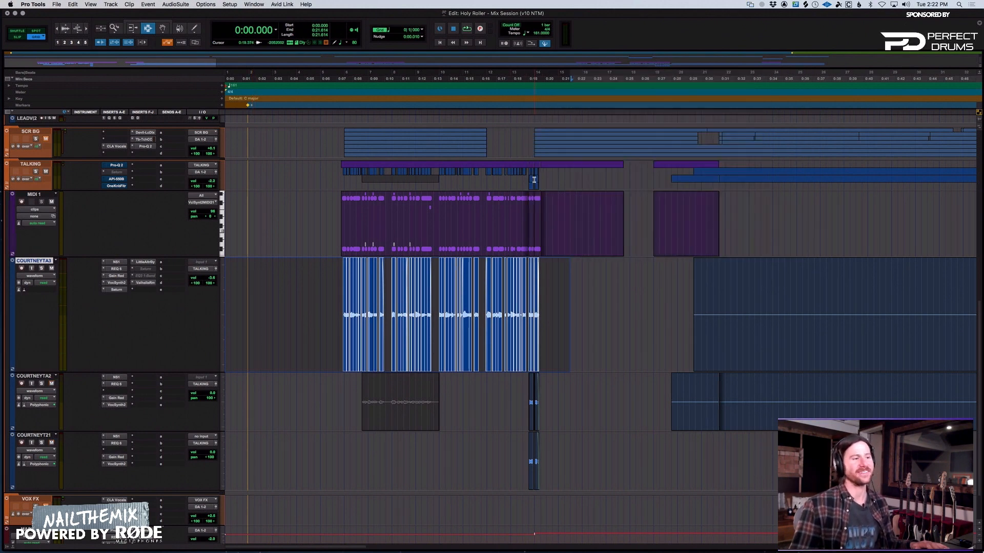
{"action": "left_click_drag", "start_coordinate": [530, 410], "coordinate": [570, 476]}
{"action": "key", "text": "t"}
{"action": "key", "text": "t"}
{"action": "key", "text": "t"}
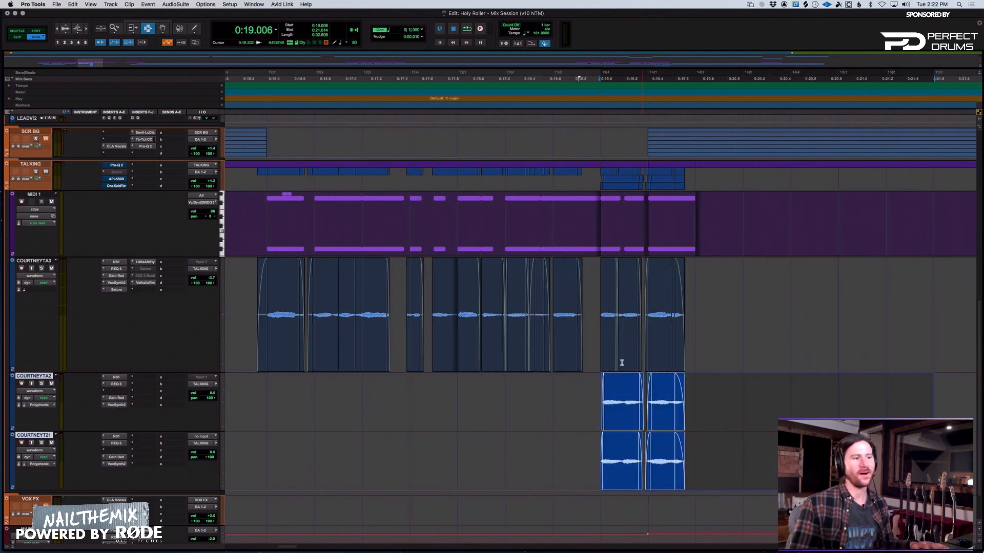
Step: Reselect the doubled clips on COURTNEYTA2 and COURTNEYT21, solo both tracks, and play them from 0:19.006
{"action": "left_click_drag", "start_coordinate": [562, 356], "coordinate": [831, 456]}
{"action": "key", "text": "r"}
{"action": "key", "text": "r"}
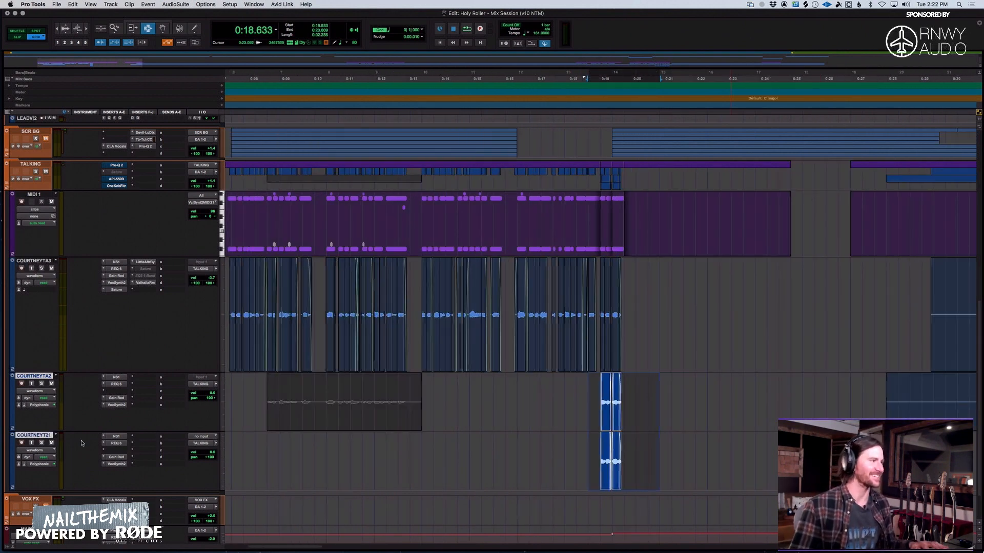
{"action": "key", "text": "t"}
{"action": "left_click_drag", "start_coordinate": [618, 396], "coordinate": [769, 444]}
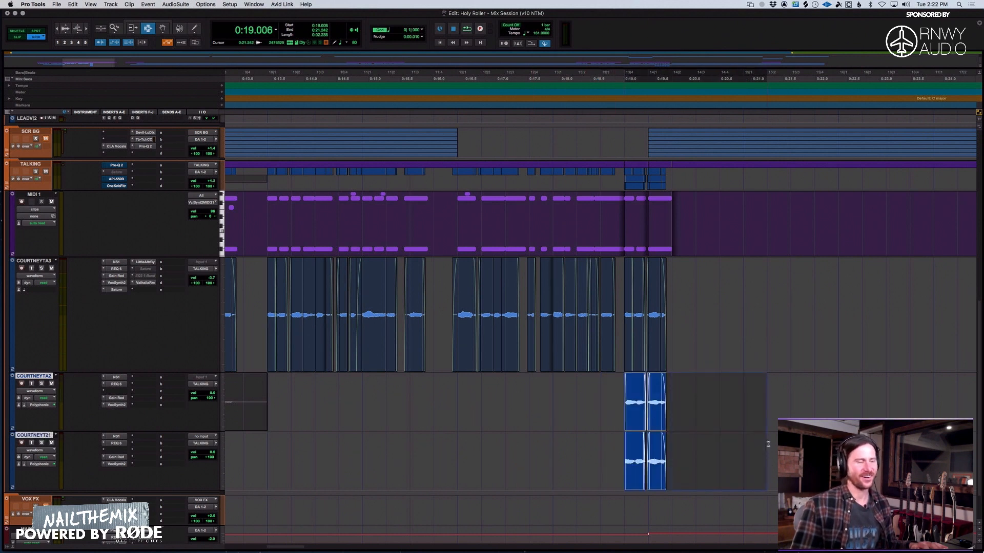
{"action": "key", "text": "t"}
{"action": "key", "text": "space"}
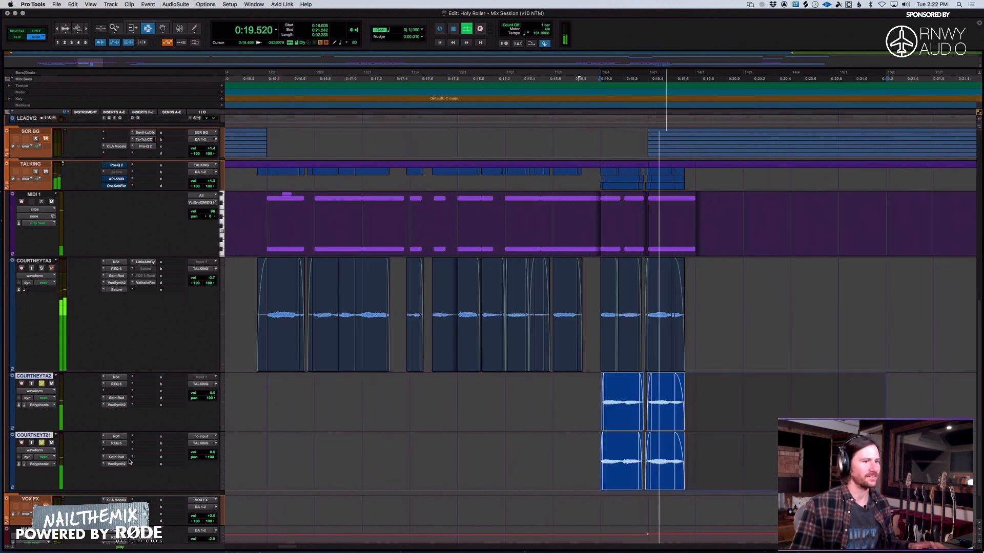
{"action": "key", "text": "space"}
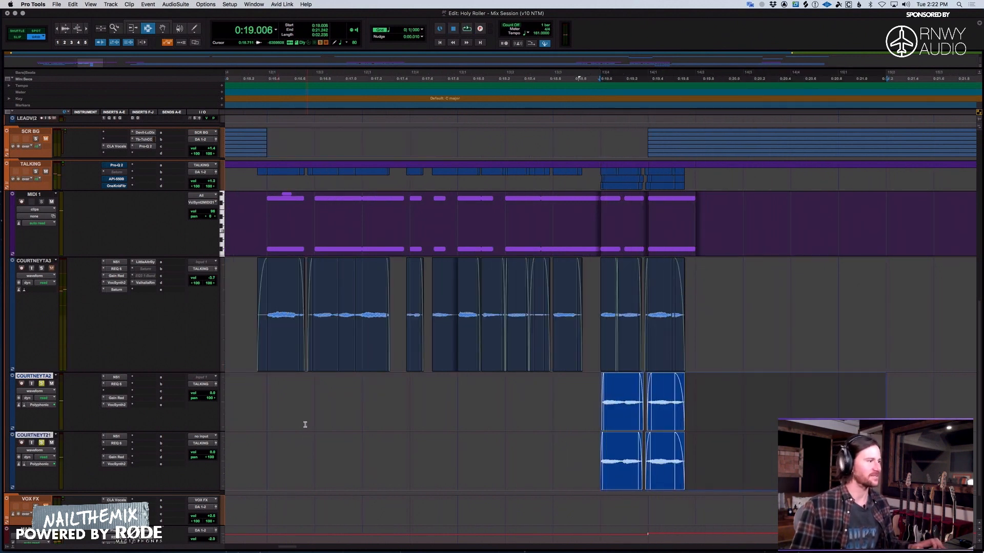
Step: Open VocalSynth 2 on COURTNEYTA2, audition that track soloed without COURTNEYT21, and dismiss the preset browser
{"action": "left_click", "coordinate": [117, 405]}
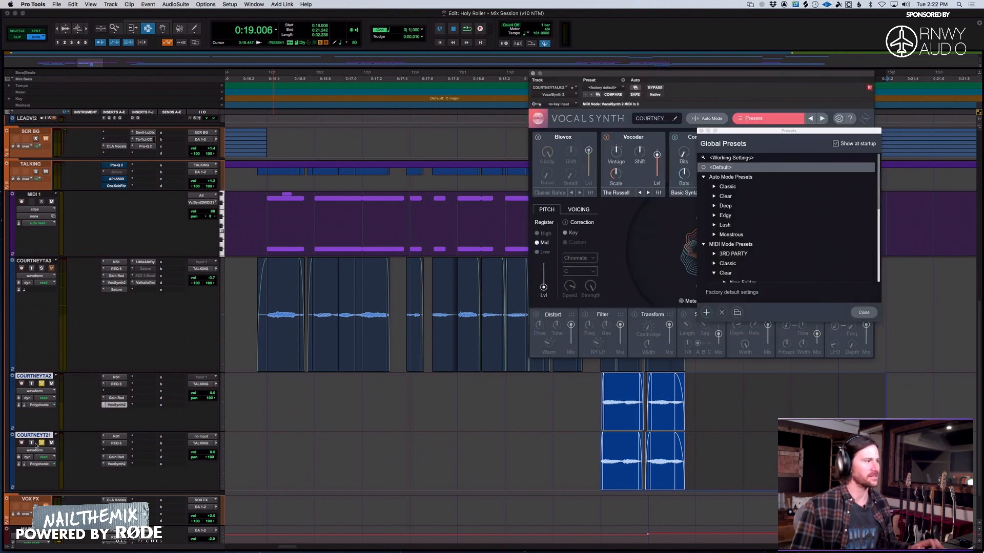
{"action": "key", "text": "space"}
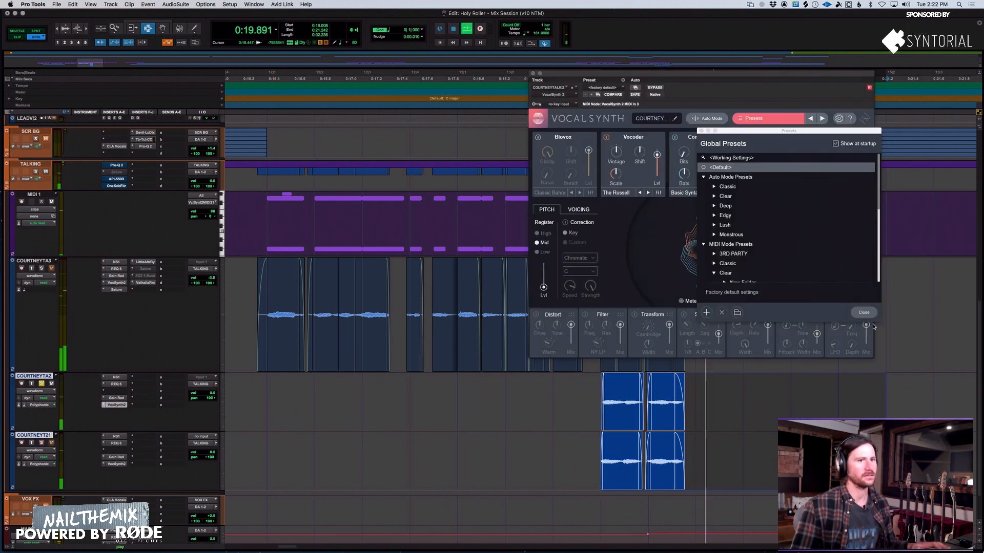
{"action": "key", "text": "space"}
{"action": "left_click", "coordinate": [855, 312]}
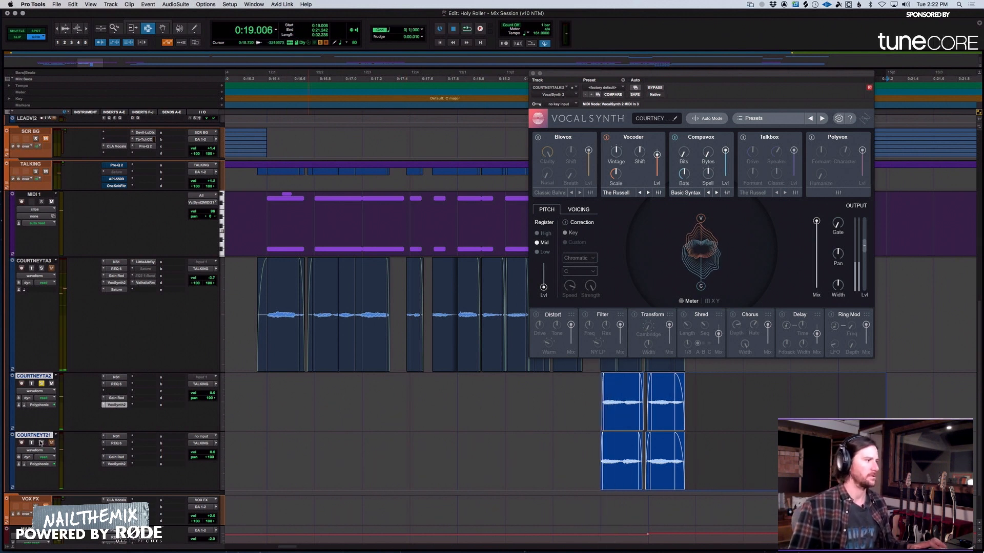
Step: Audition COURTNEYT21 soloed without COURTNEYTA2, and both doubles soloed together, from 0:19.006
{"action": "left_click", "coordinate": [42, 384]}
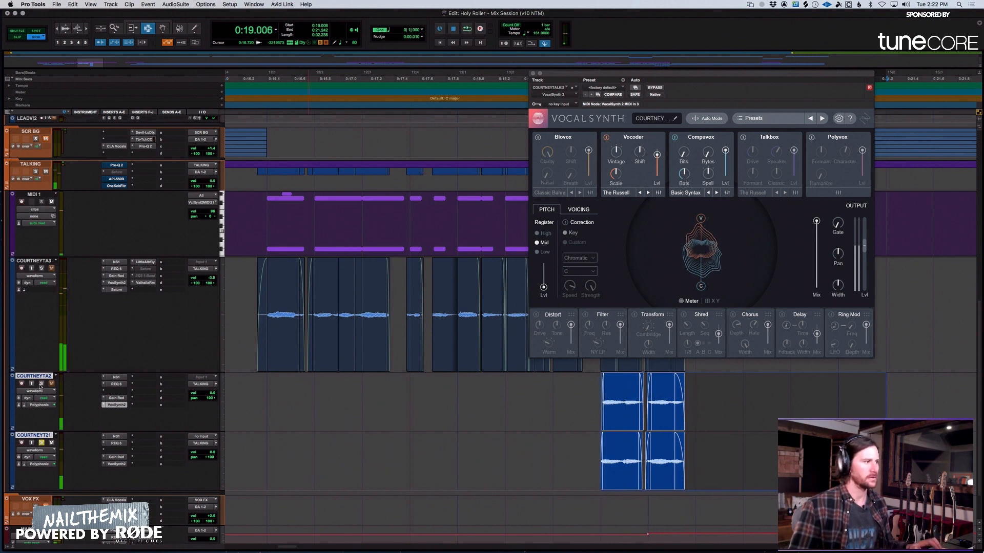
{"action": "key", "text": "space"}
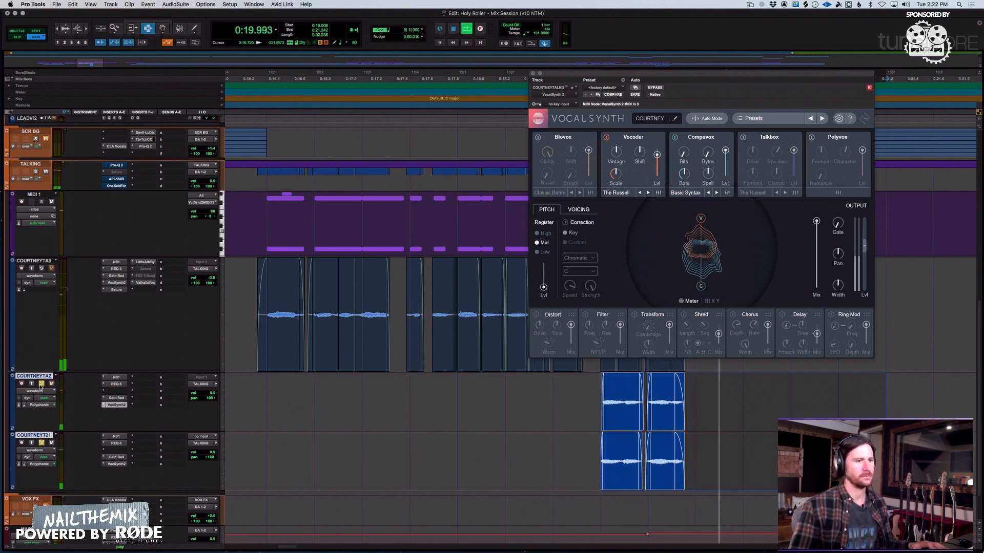
{"action": "key", "text": "space"}
Step: Select the two doubled clips on COURTNEYT21 and nudge them 10 ms later, to start at 0:19.016
{"action": "left_click", "coordinate": [639, 461]}
{"action": "key", "text": "t"}
{"action": "key", "text": "t"}
{"action": "key", "text": "t"}
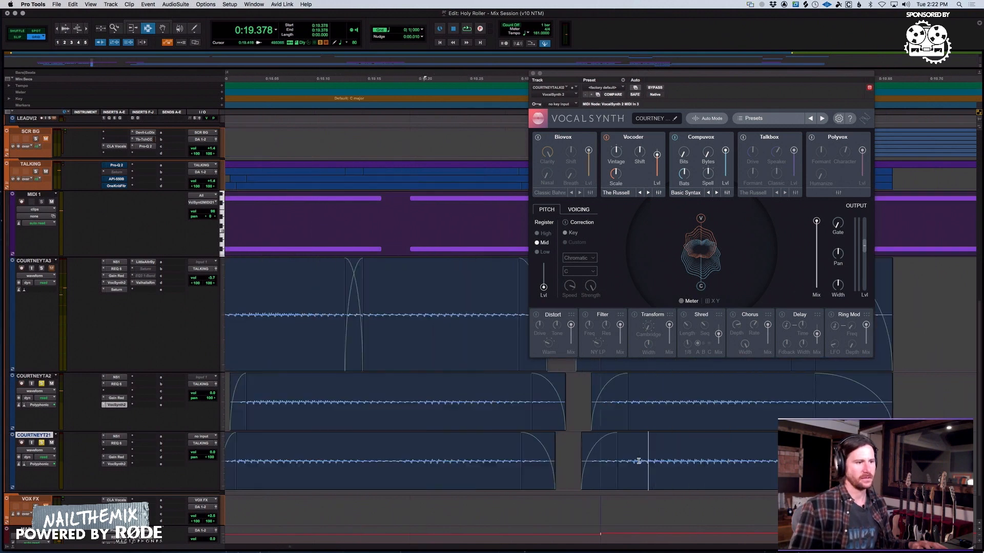
{"action": "key", "text": "r"}
{"action": "key", "text": "r"}
{"action": "key", "text": "t"}
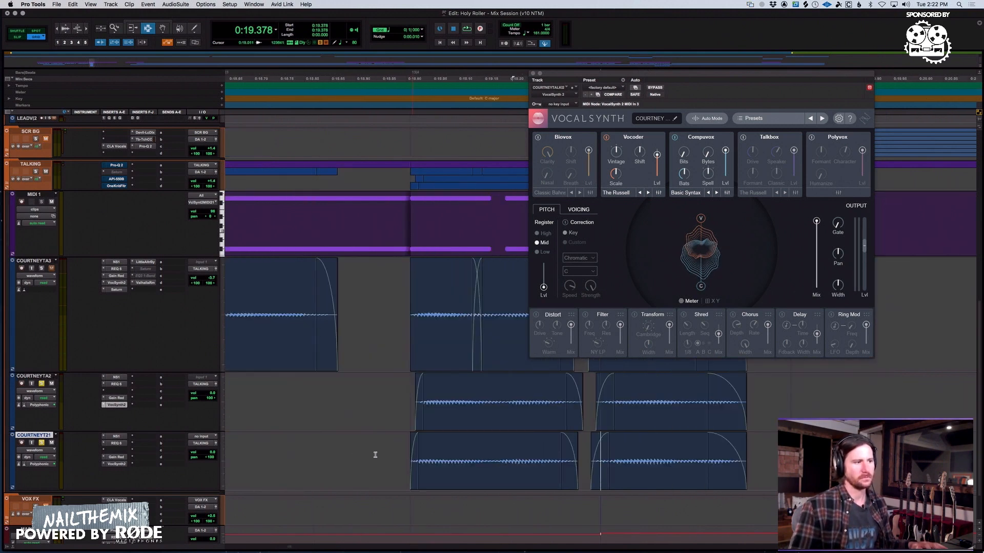
{"action": "left_click_drag", "start_coordinate": [377, 455], "coordinate": [917, 459]}
{"action": "key", "text": "t"}
{"action": "key", "text": "KP_Add"}
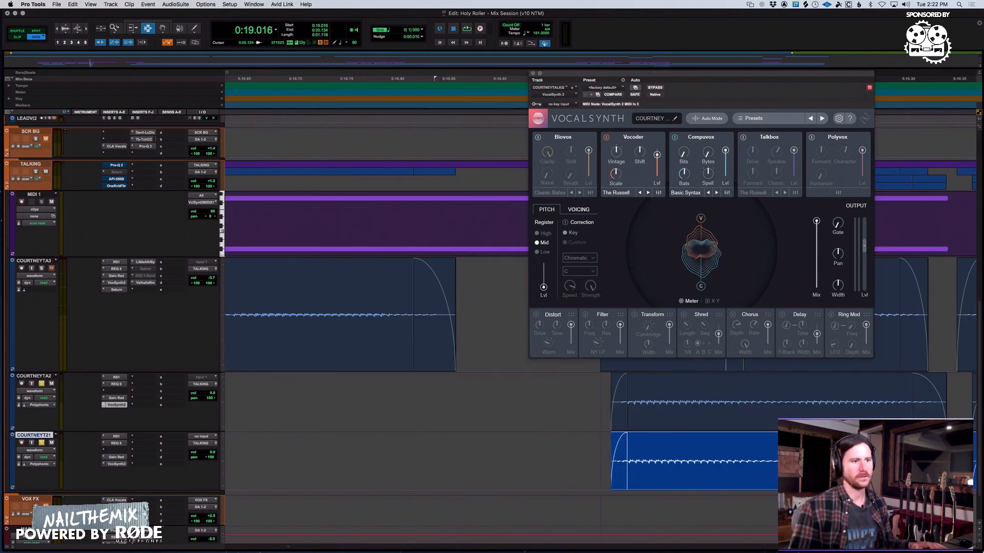
Step: Play the two soloed doubles from 0:19.016 with the COURTNEYT21 clips delayed
{"action": "key", "text": "r"}
{"action": "key", "text": "r"}
{"action": "key", "text": "r"}
{"action": "key", "text": "space"}
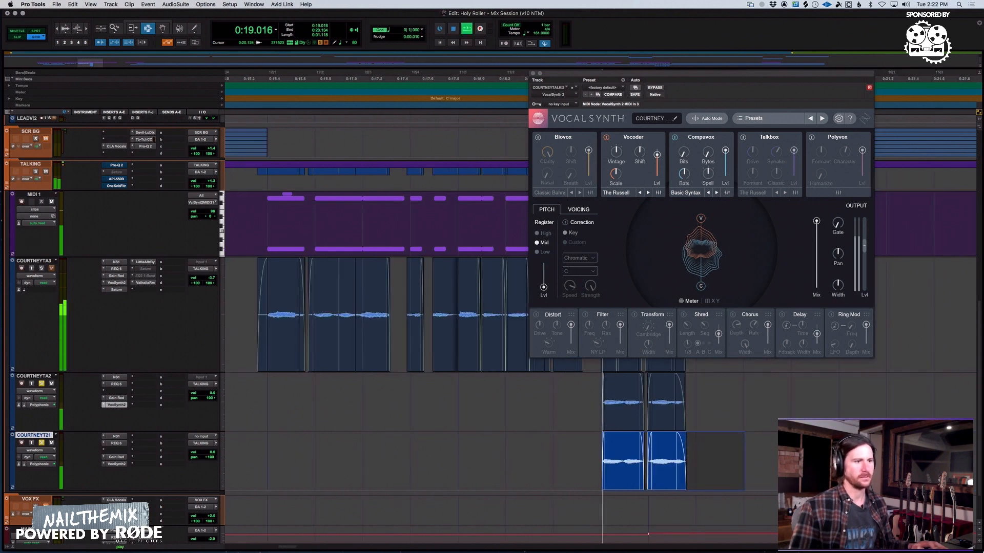
{"action": "key", "text": "space"}
{"action": "key", "text": "t"}
{"action": "key", "text": "t"}
{"action": "key", "text": "t"}
{"action": "key", "text": "t"}
{"action": "key", "text": "t"}
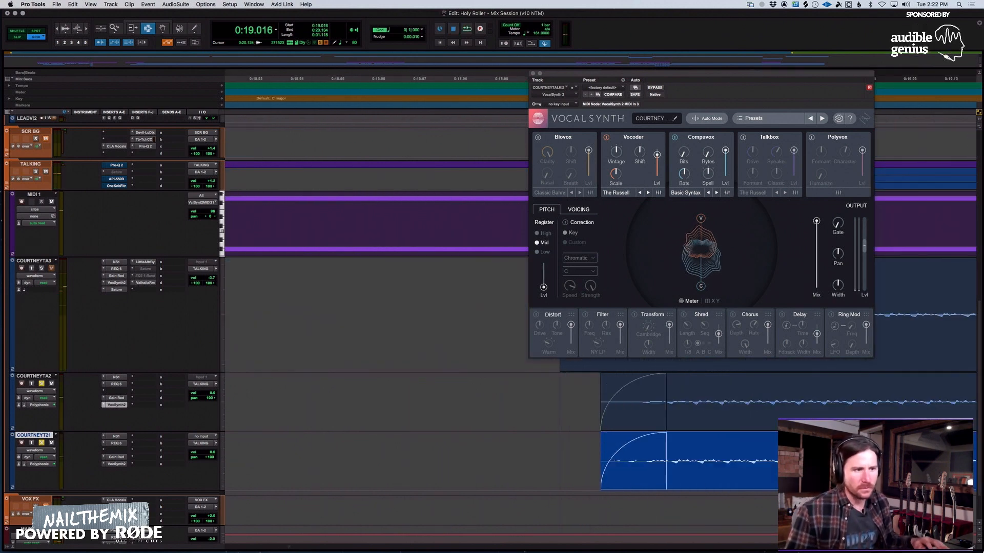
{"action": "key", "text": "r"}
{"action": "key", "text": "r"}
{"action": "key", "text": "r"}
{"action": "key", "text": "r"}
{"action": "key", "text": "KP_Subtract"}
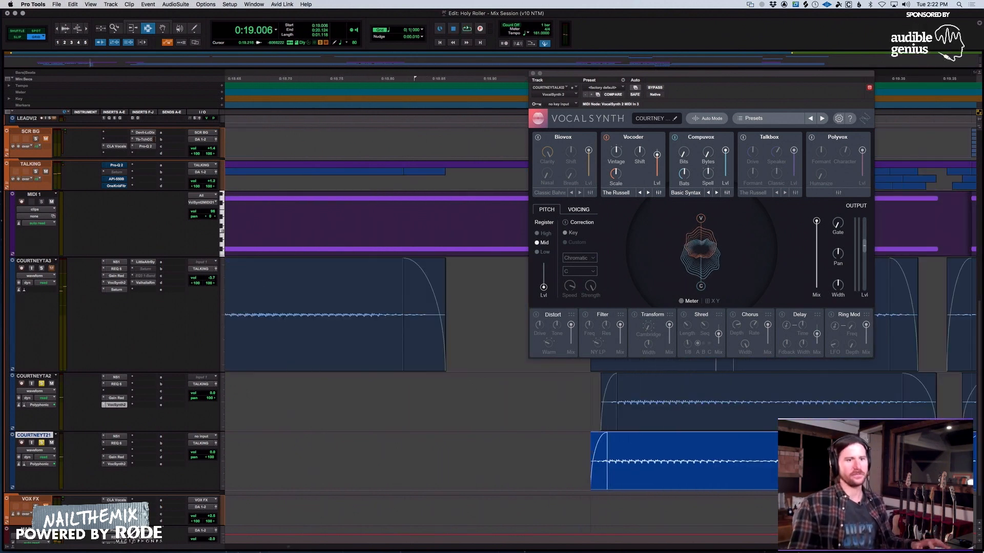
Step: Close VocalSynth 2 and bring the end of the first talking section back into view across the three vocal tracks
{"action": "left_click", "coordinate": [533, 74]}
{"action": "key", "text": "r"}
{"action": "key", "text": "r"}
{"action": "key", "text": "r"}
{"action": "key", "text": "r"}
{"action": "key", "text": "r"}
{"action": "key", "text": "r"}
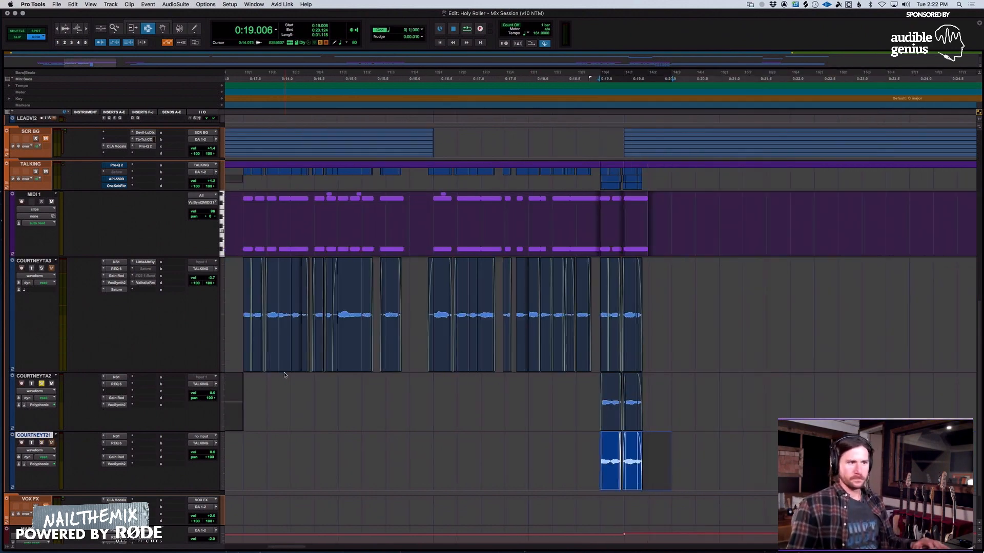